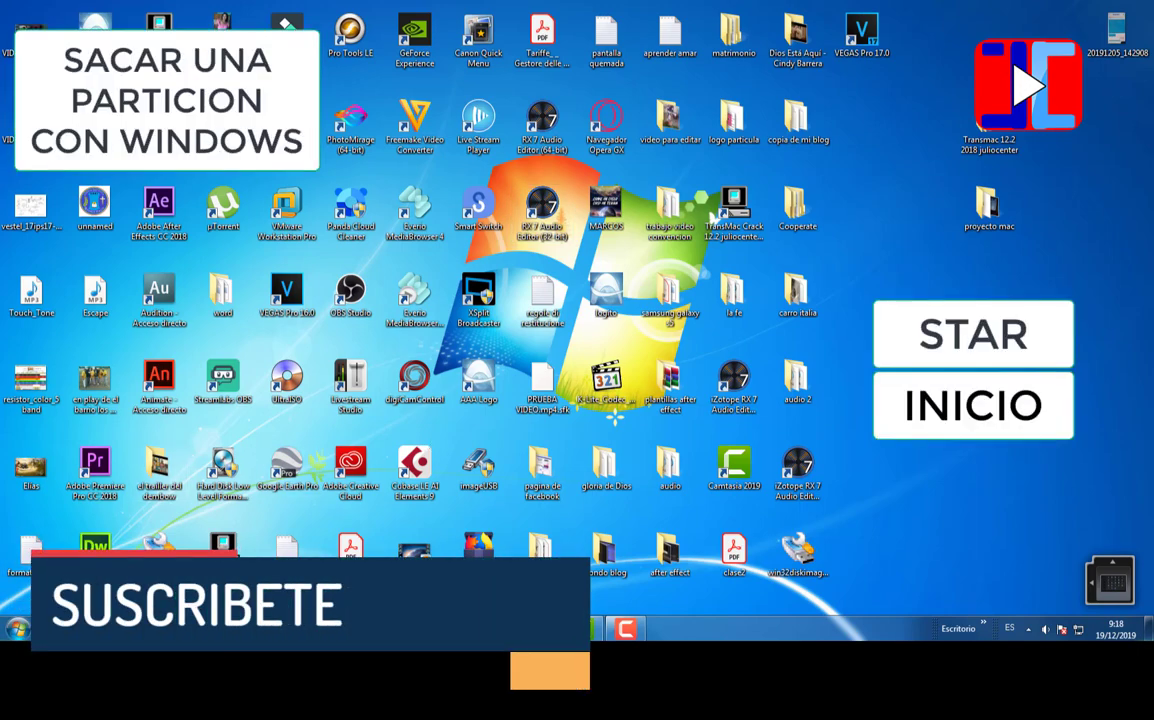
# Step: Open Disk Management through the administration console of the computer (Equipo)
pyautogui.click(18, 628)
pyautogui.click(221, 401)
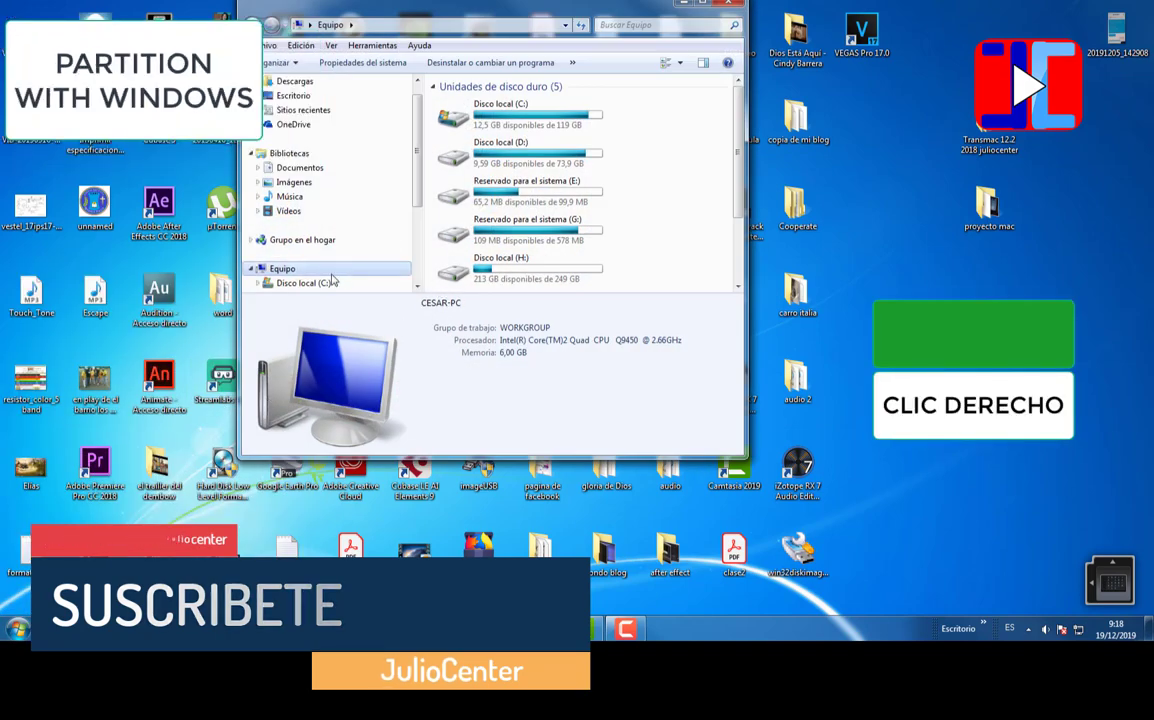
pyautogui.rightClick(289, 268)
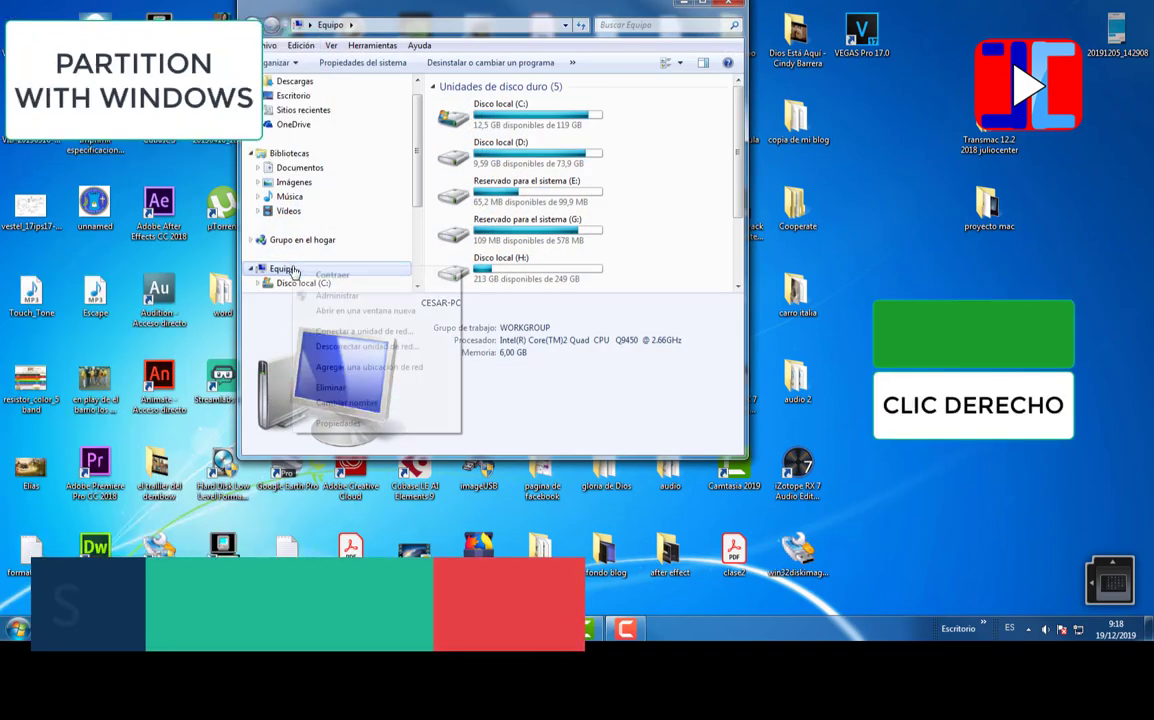
pyautogui.click(340, 296)
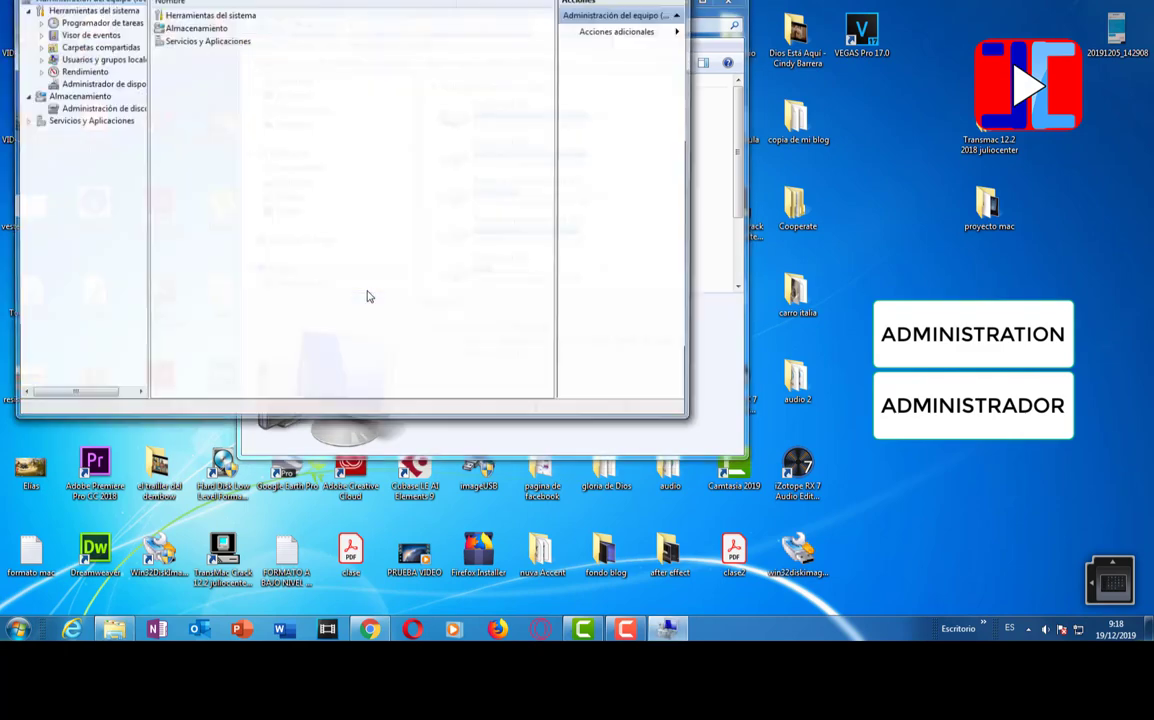
pyautogui.click(110, 110)
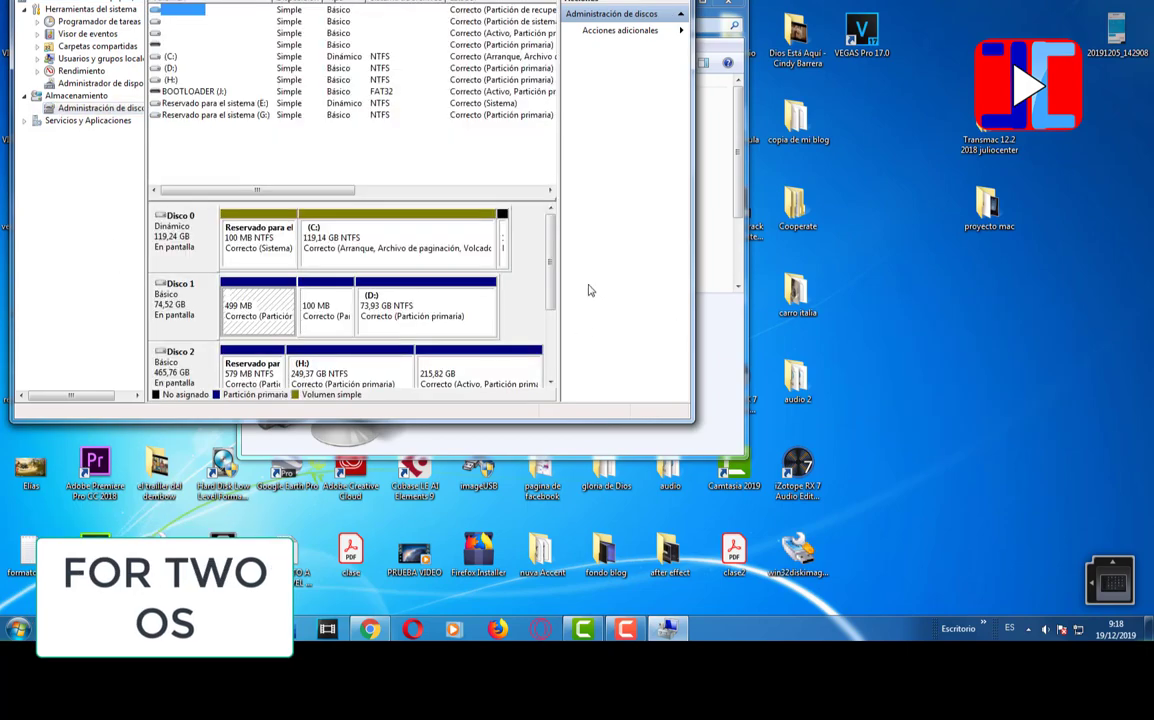
# Step: Check the shrink settings for volume H: on Disco 2 and close them without shrinking the volume
pyautogui.scroll(-1, 549, 297)
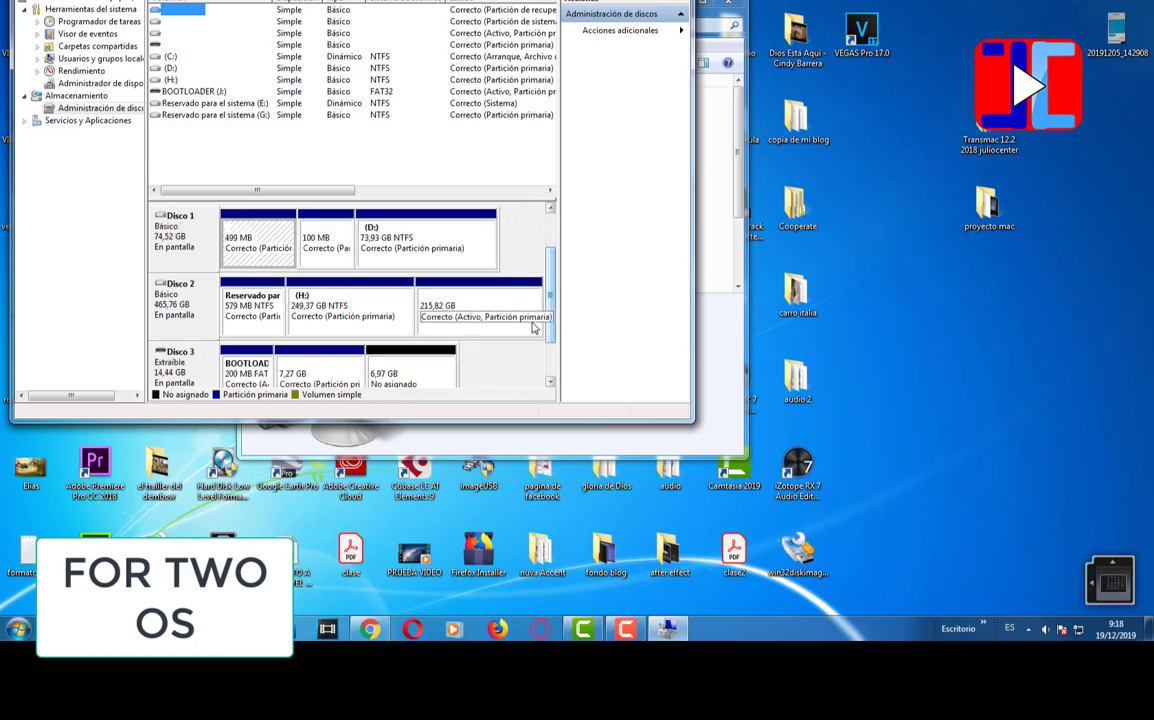
pyautogui.rightClick(336, 314)
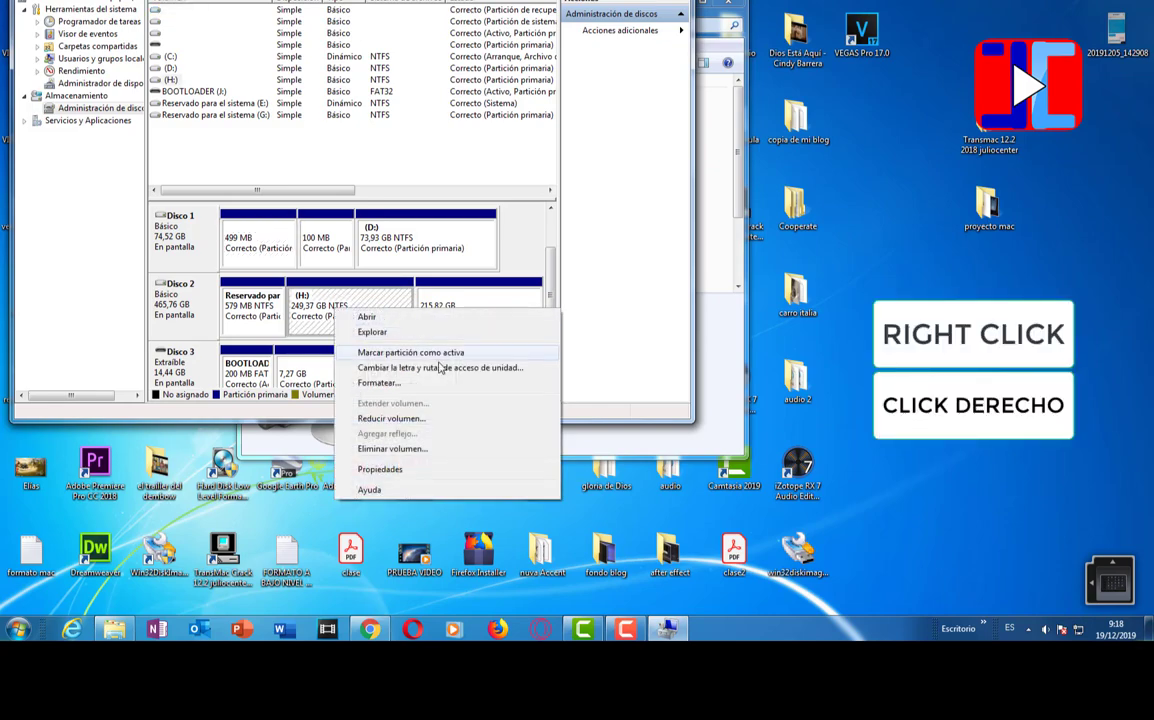
pyautogui.click(392, 419)
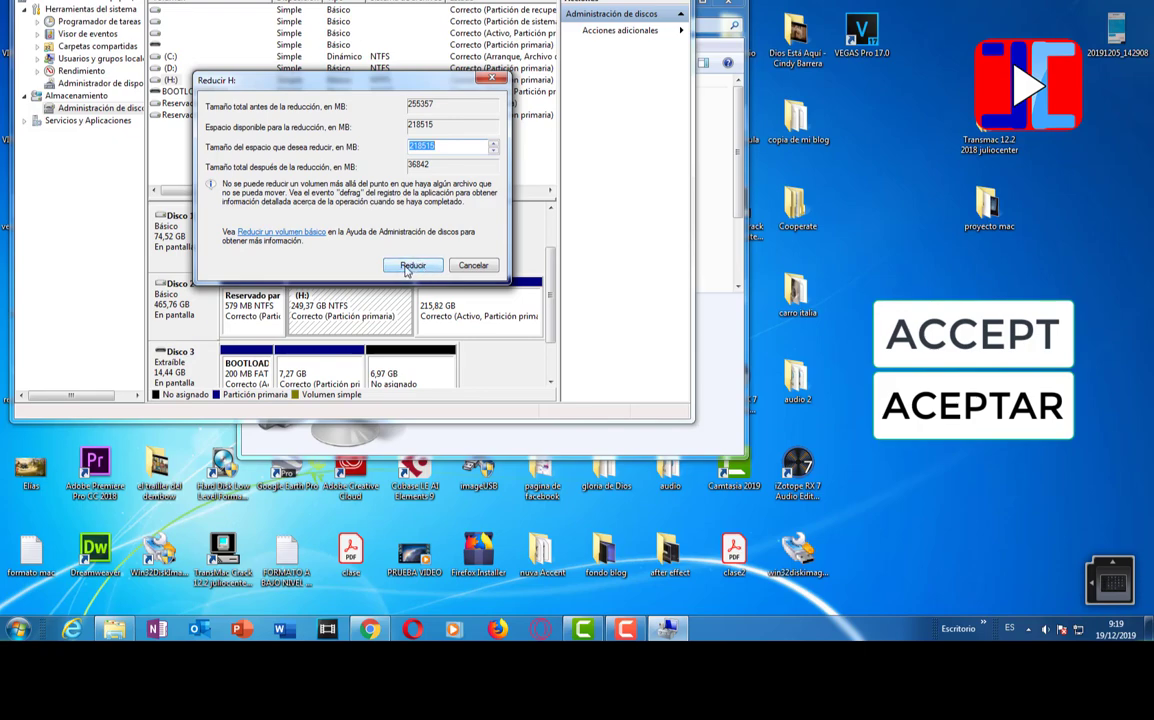
pyautogui.press('Return')
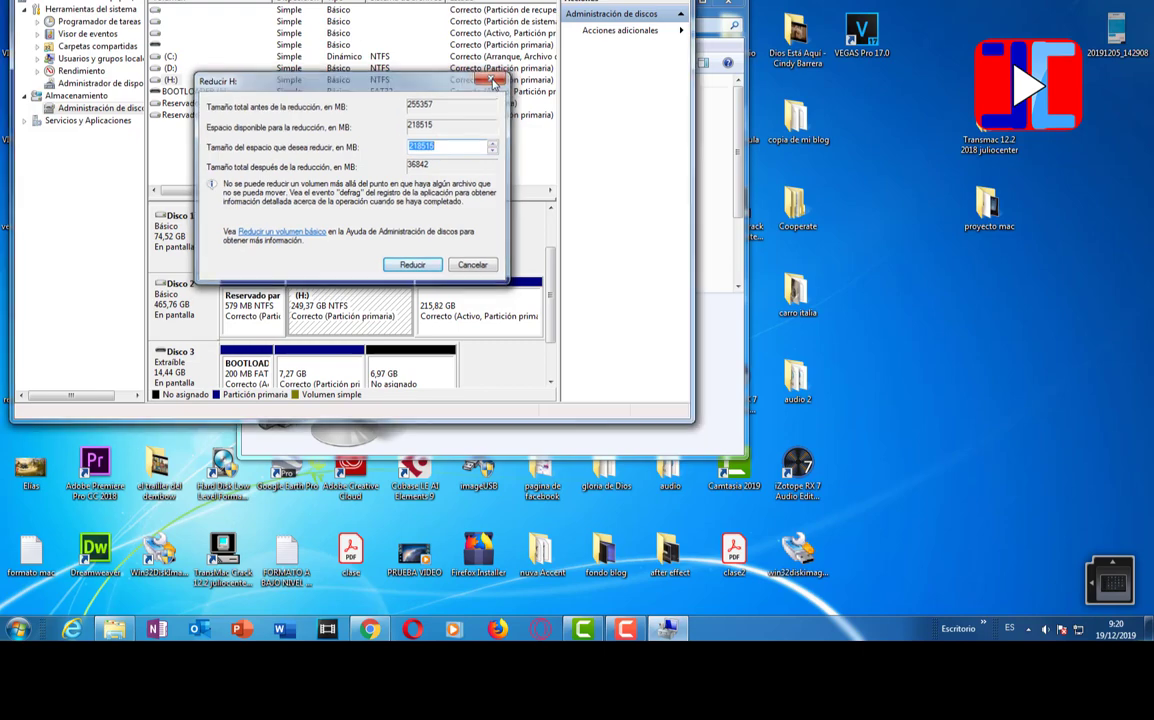
# Step: Inspect the 215,82 GB partition on Disco 2, and close the administration console and the Equipo window
pyautogui.click(489, 314)
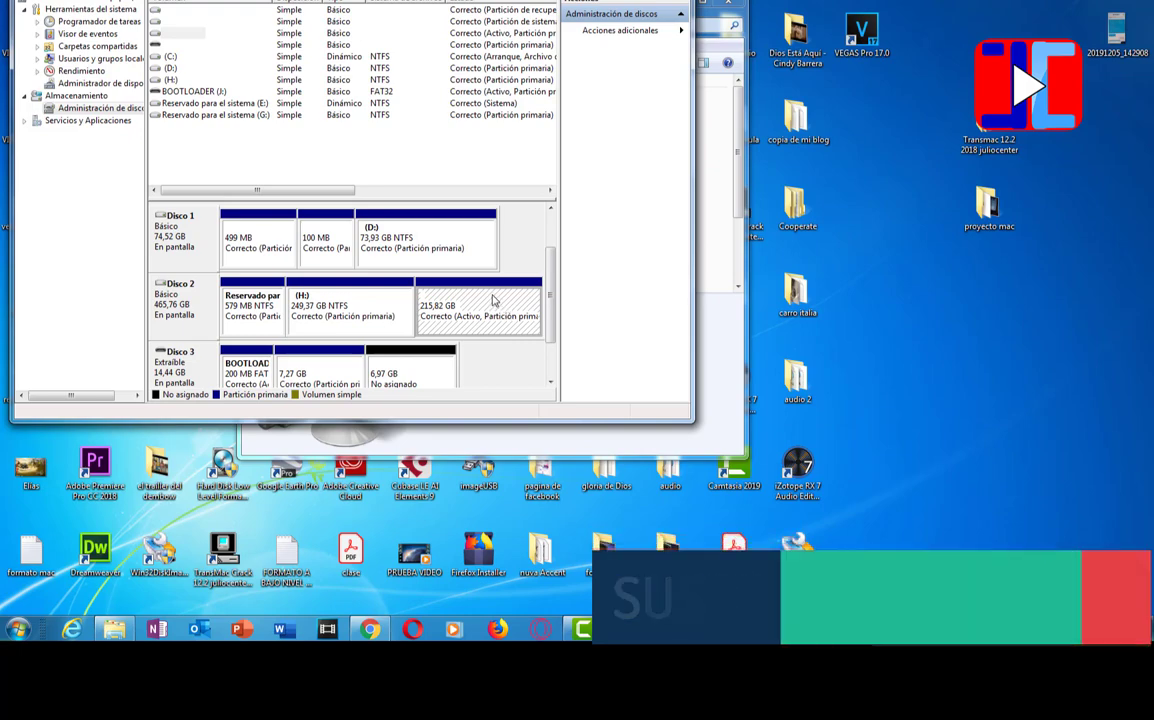
pyautogui.click(470, 280)
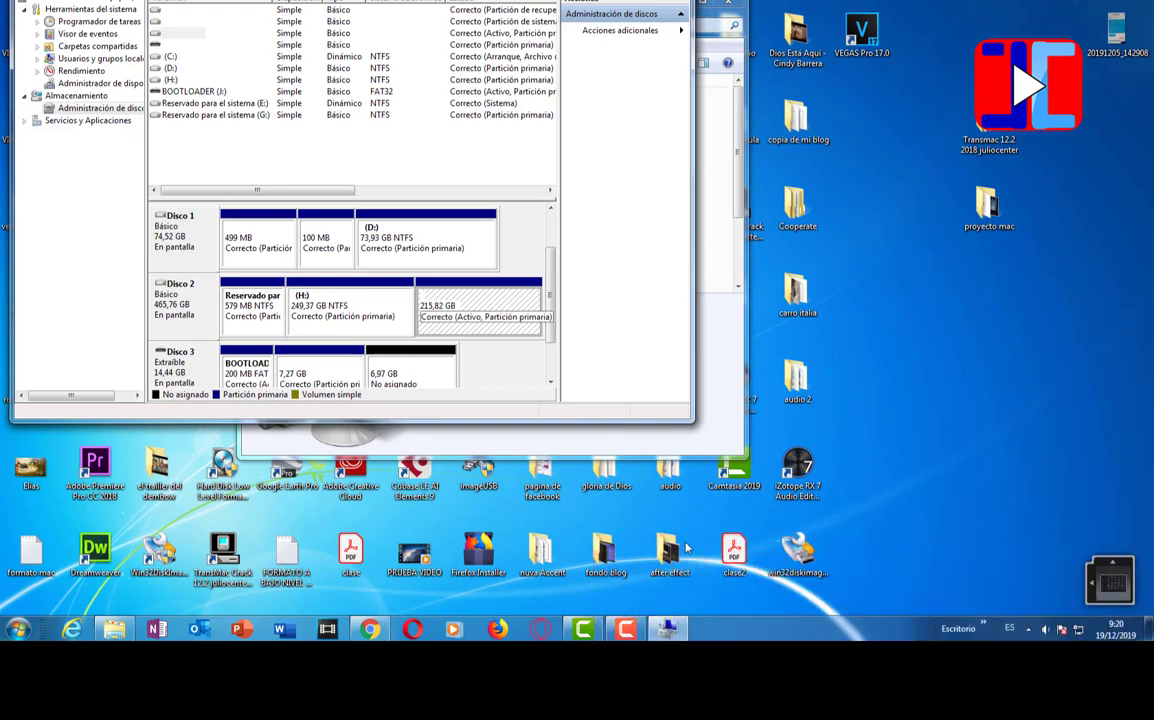
pyautogui.click(674, 1)
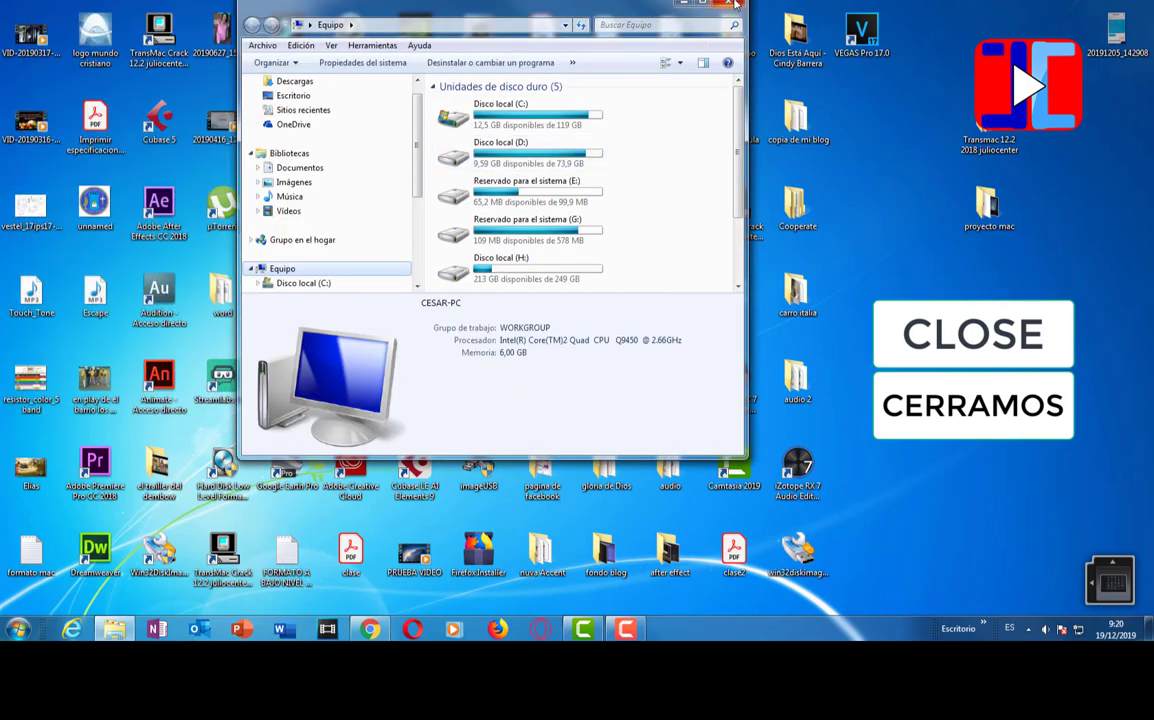
pyautogui.click(733, 3)
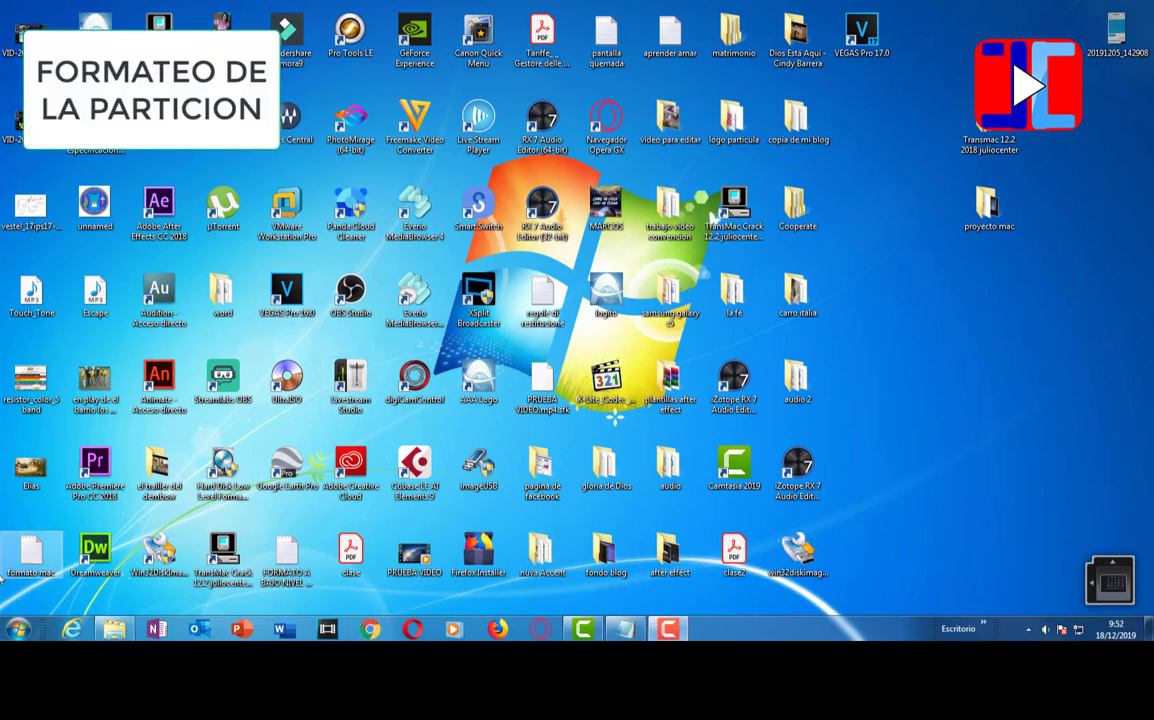
# Step: Open Equipo and view the details of the Nuevo vol (I:) drive
pyautogui.click(18, 628)
pyautogui.click(229, 405)
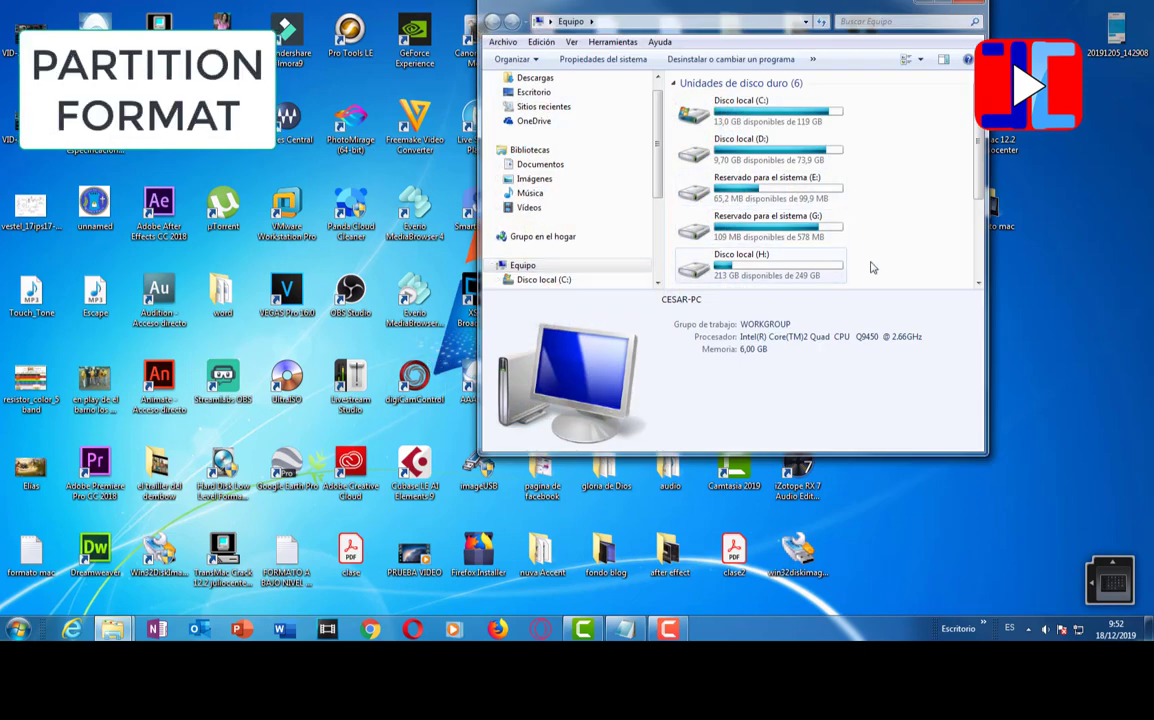
pyautogui.scroll(-3, 878, 252)
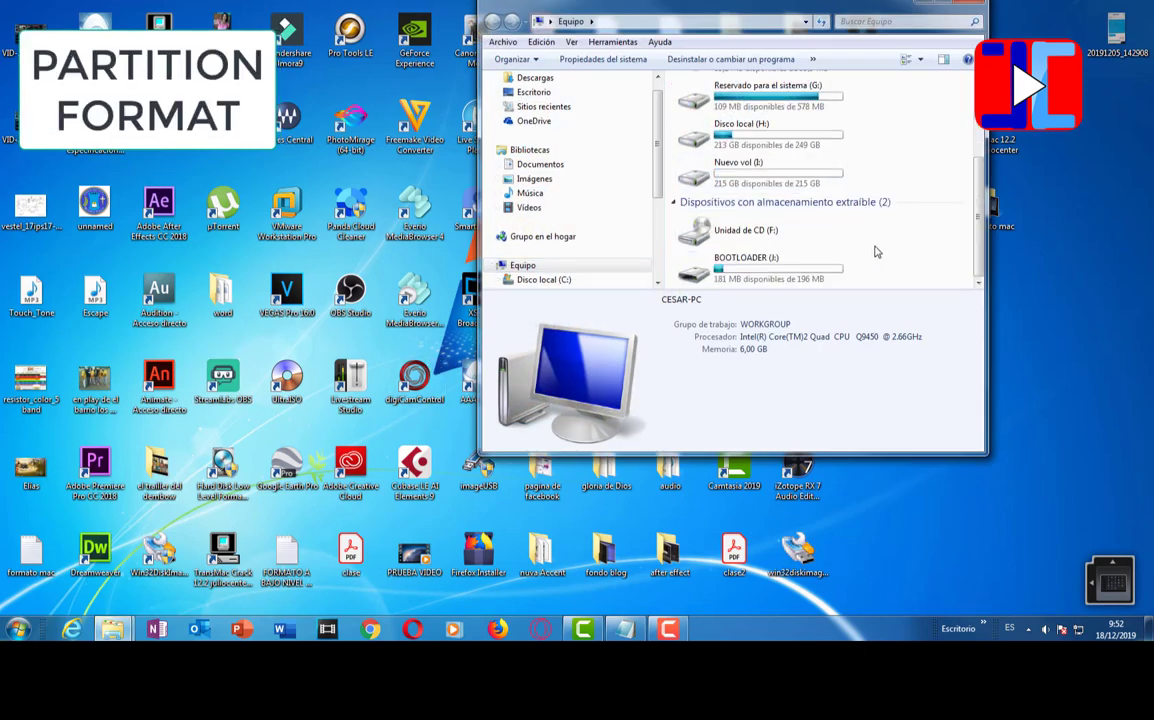
pyautogui.click(738, 176)
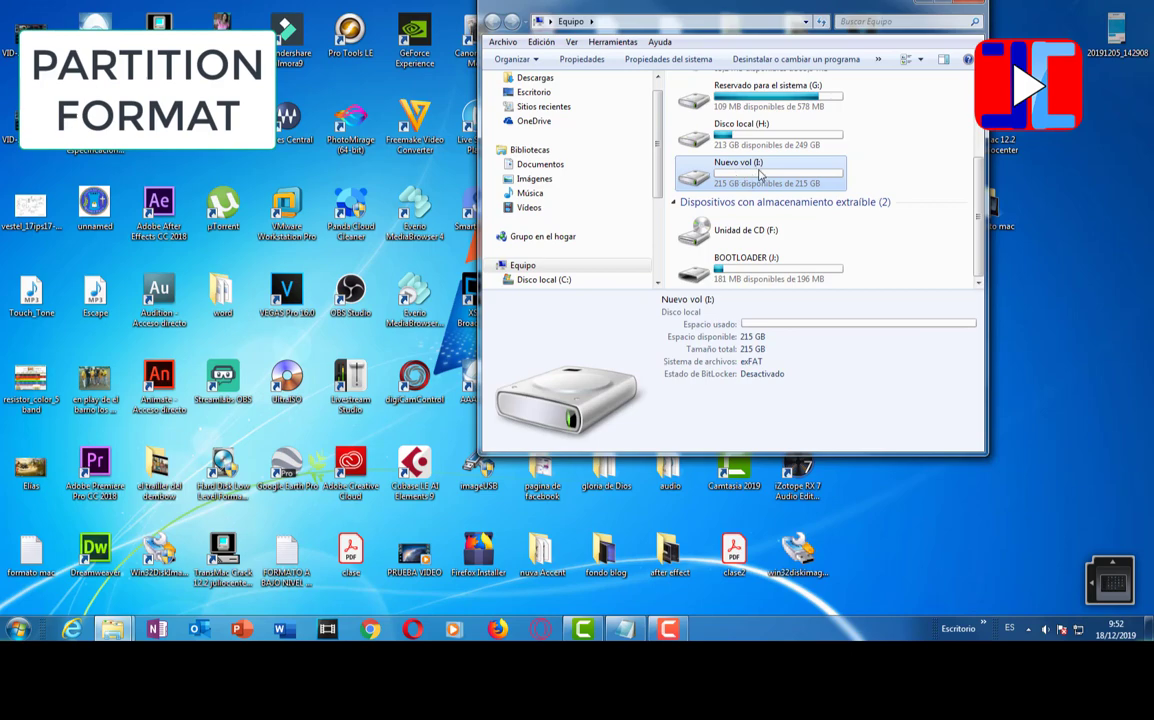
pyautogui.click(909, 201)
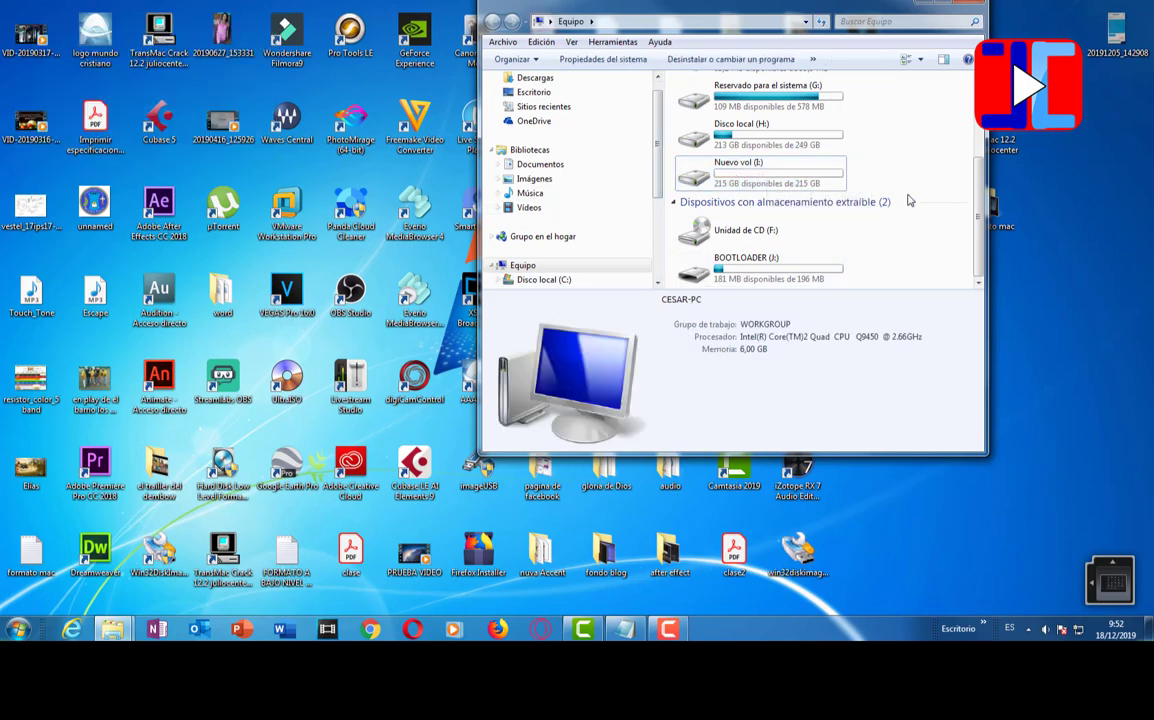
# Step: Open the computer's administration console again from Equipo and show the disk management view
pyautogui.rightClick(557, 266)
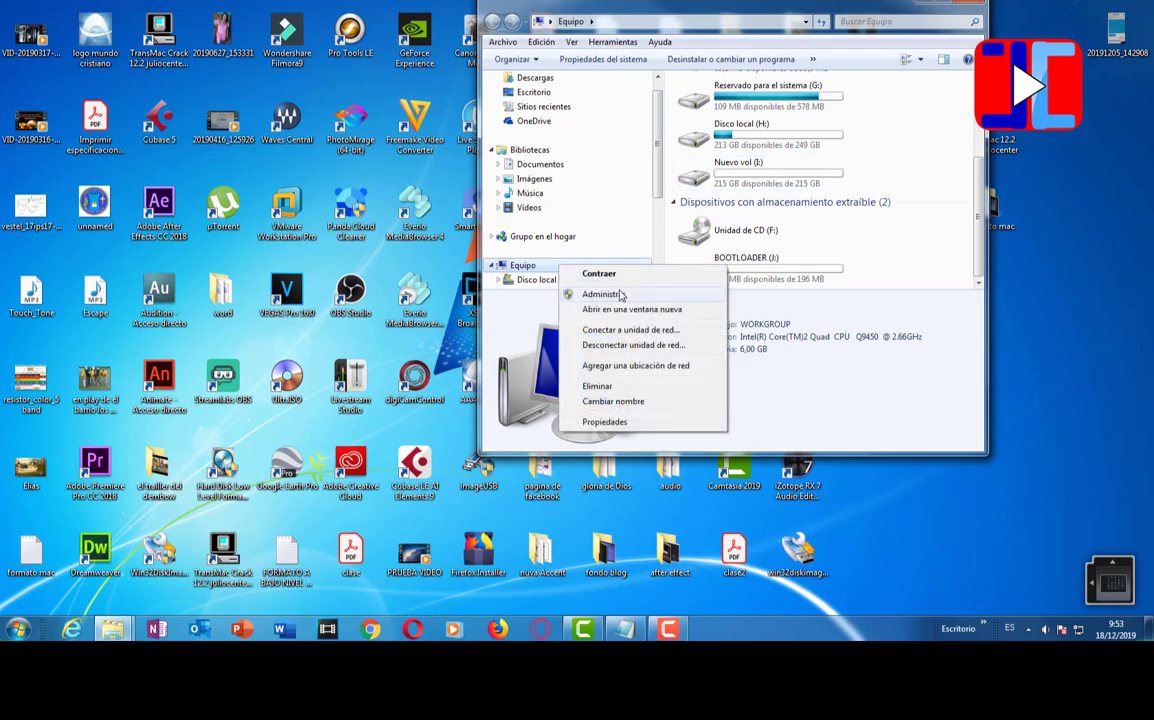
pyautogui.click(612, 295)
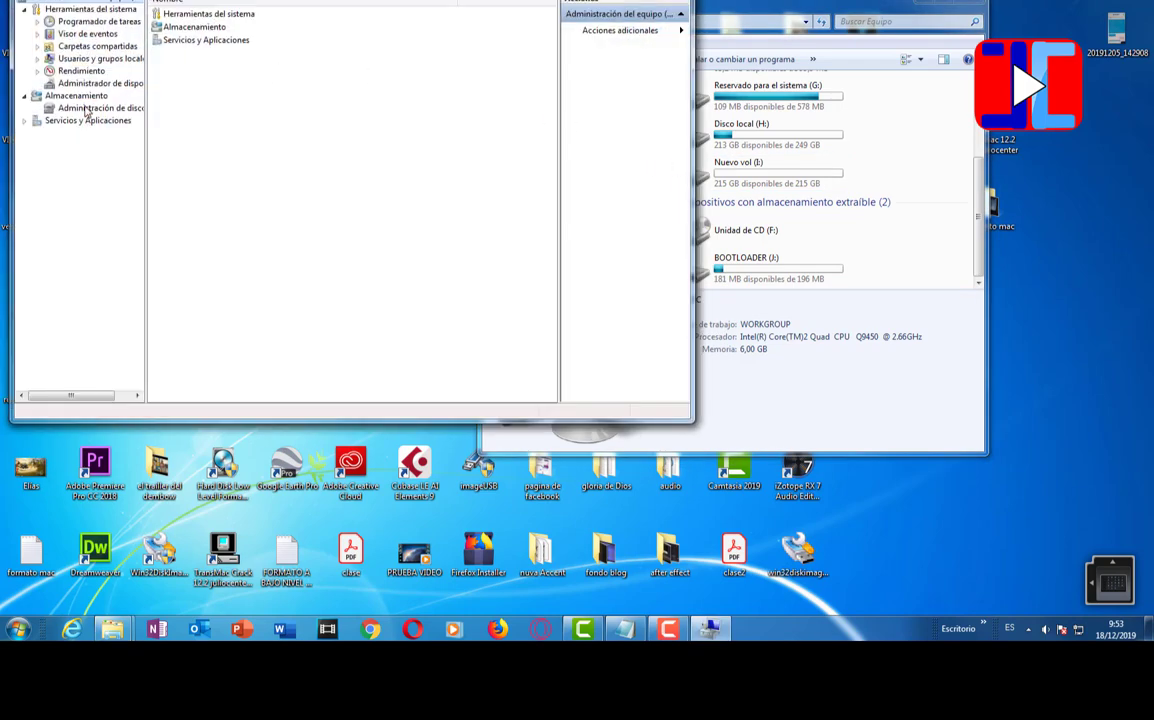
pyautogui.click(104, 110)
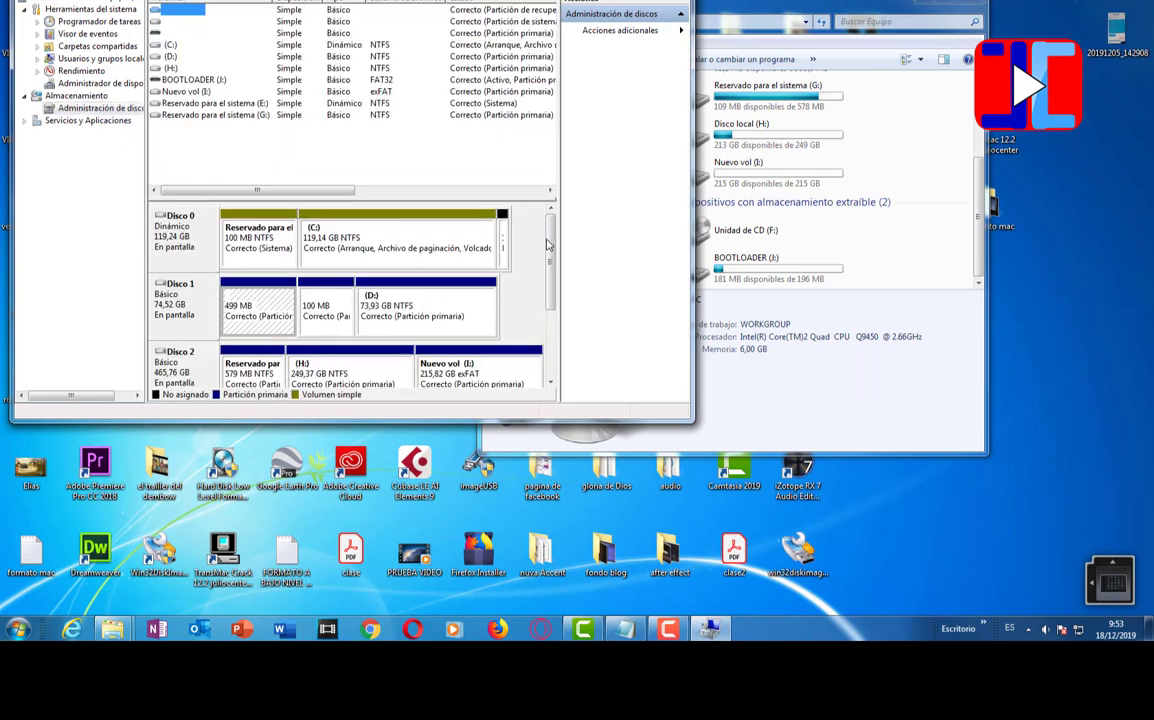
# Step: Delete the Nuevo vol (I:) volume on Disco 2 and confirm erasing its data
pyautogui.scroll(-1, 500, 260)
pyautogui.click(472, 307)
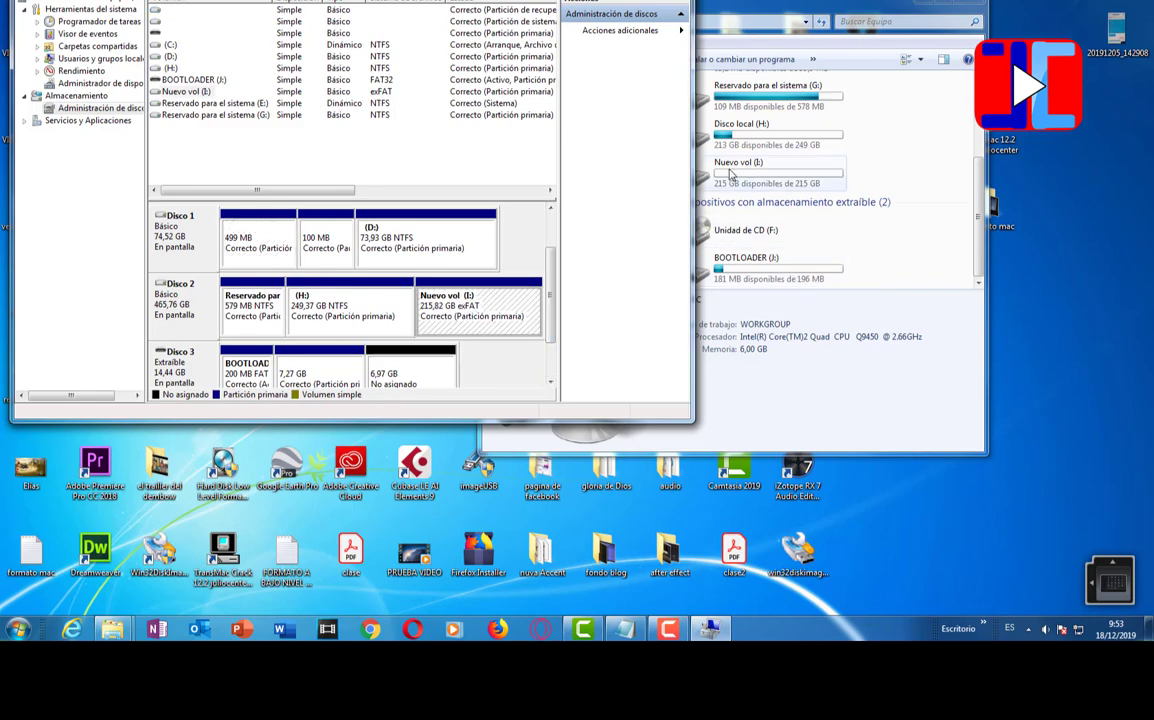
pyautogui.rightClick(476, 302)
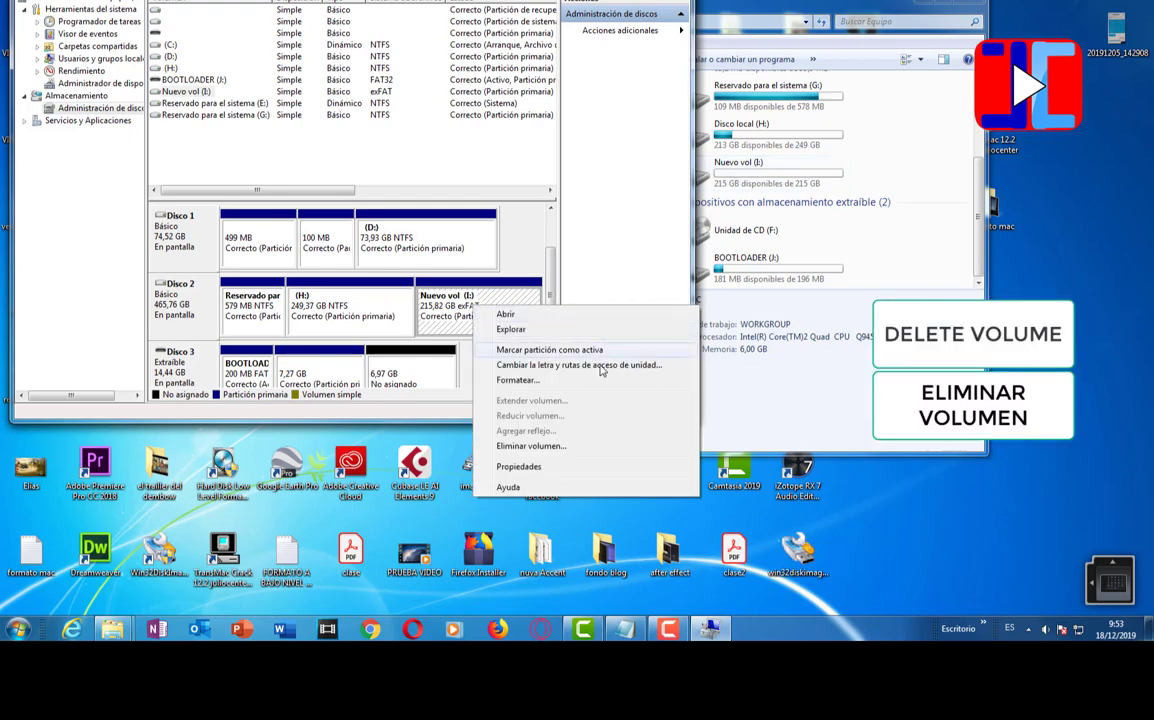
pyautogui.click(531, 446)
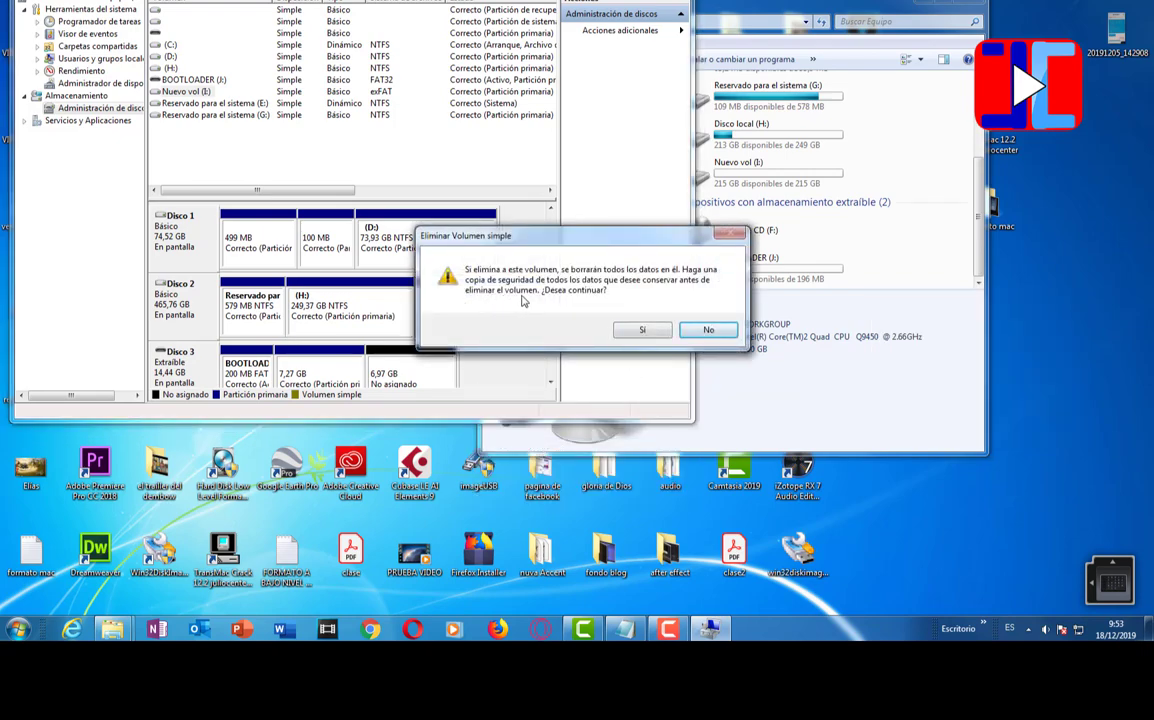
pyautogui.click(641, 331)
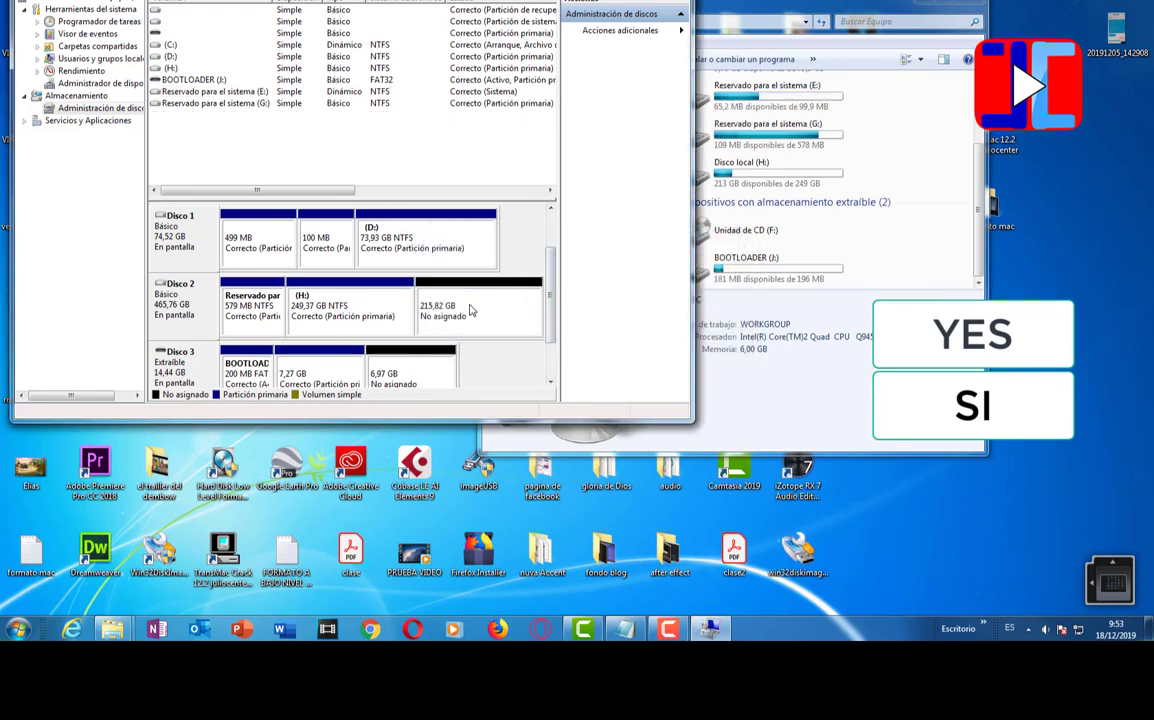
# Step: Start a new simple volume in the unallocated 215,82 GB space on Disco 2, accepting the default size and drive letter I
pyautogui.rightClick(471, 309)
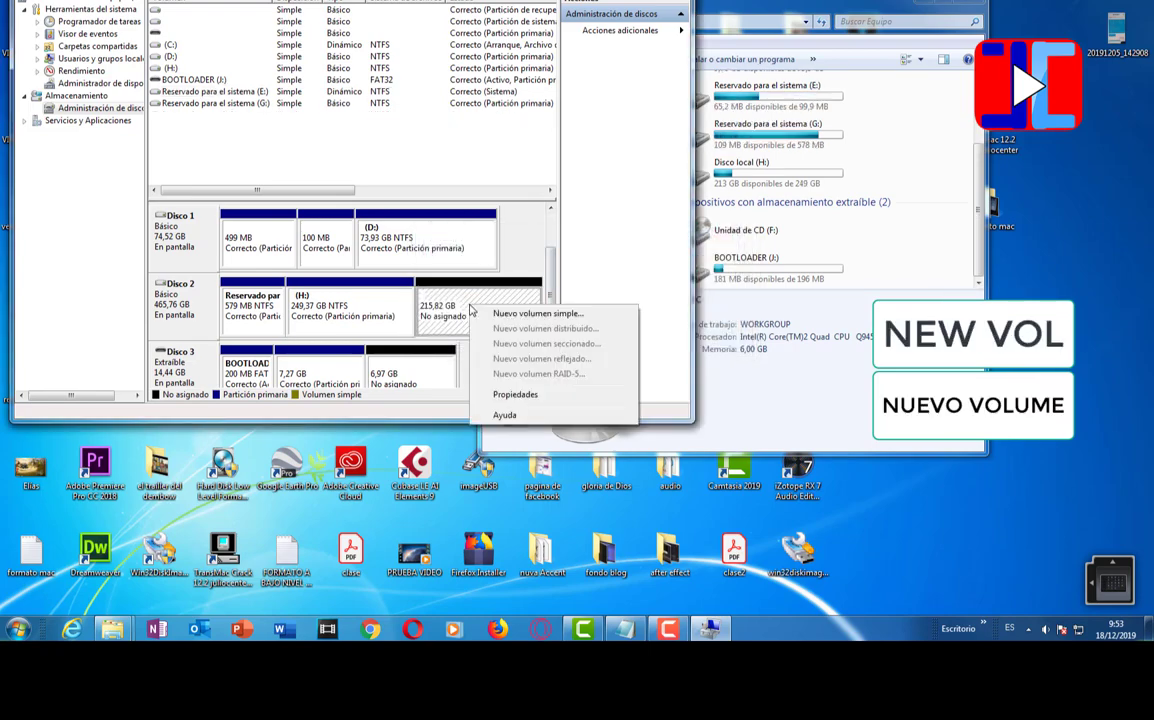
pyautogui.click(540, 314)
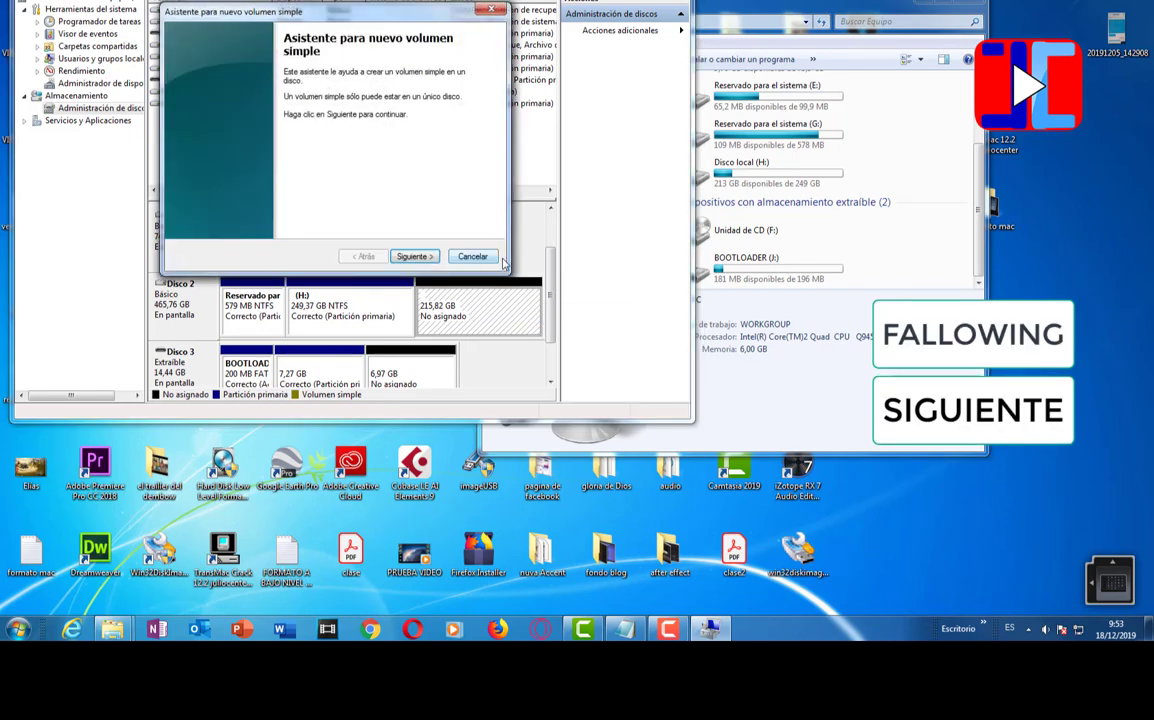
pyautogui.click(412, 257)
pyautogui.click(410, 257)
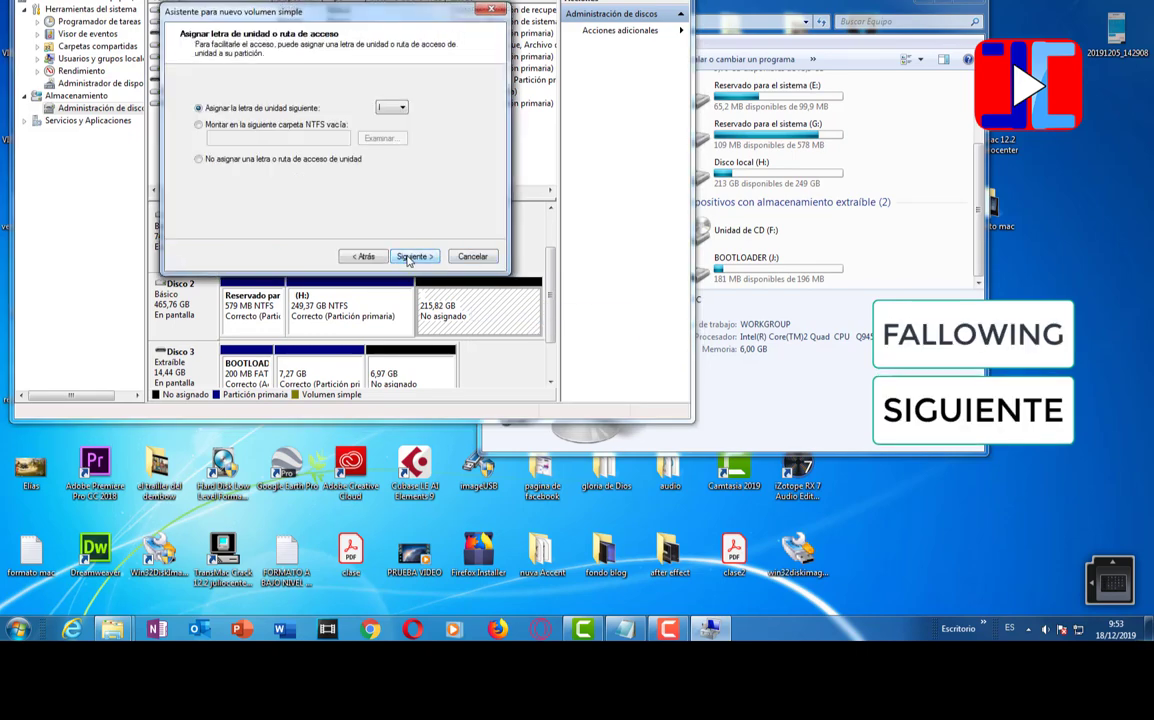
pyautogui.click(412, 257)
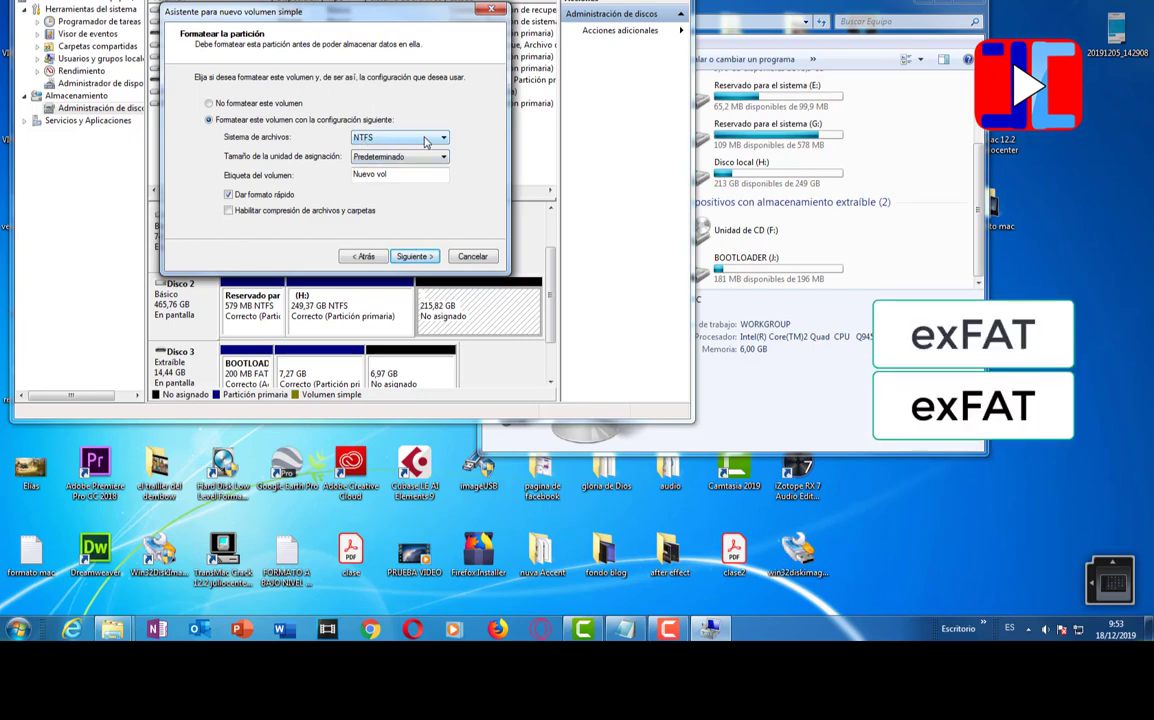
# Step: Set the new volume's file system to exFAT and its label to MacOS, and finish creating it
pyautogui.click(385, 138)
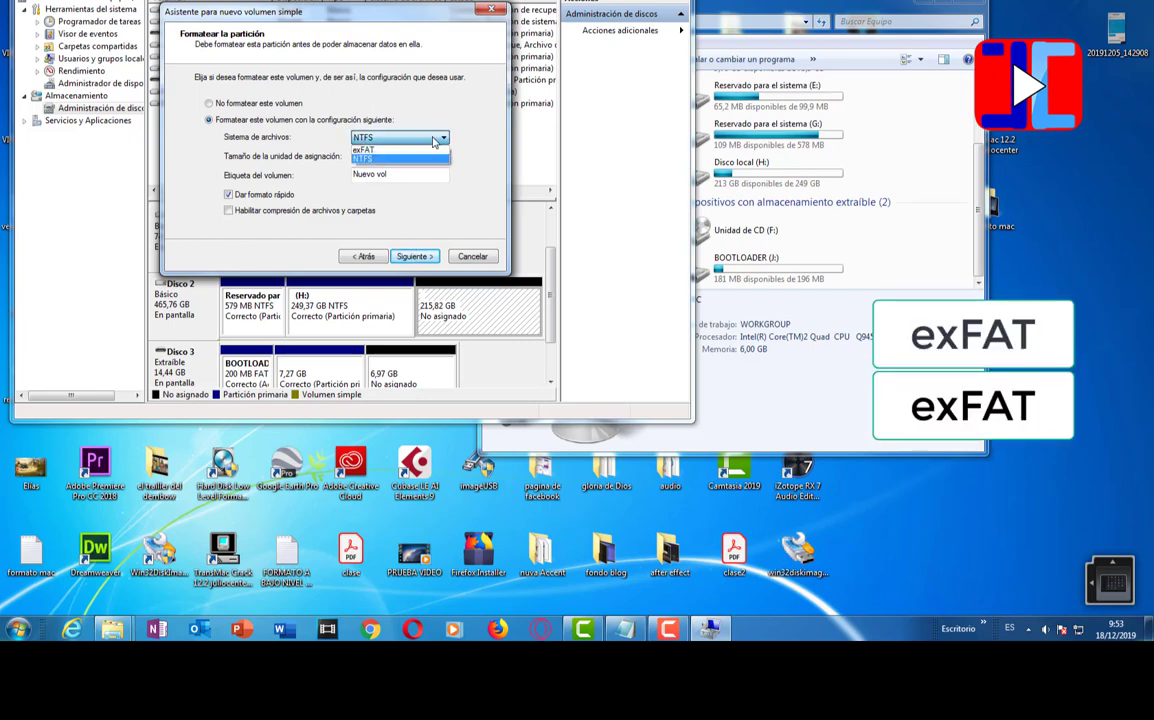
pyautogui.click(366, 148)
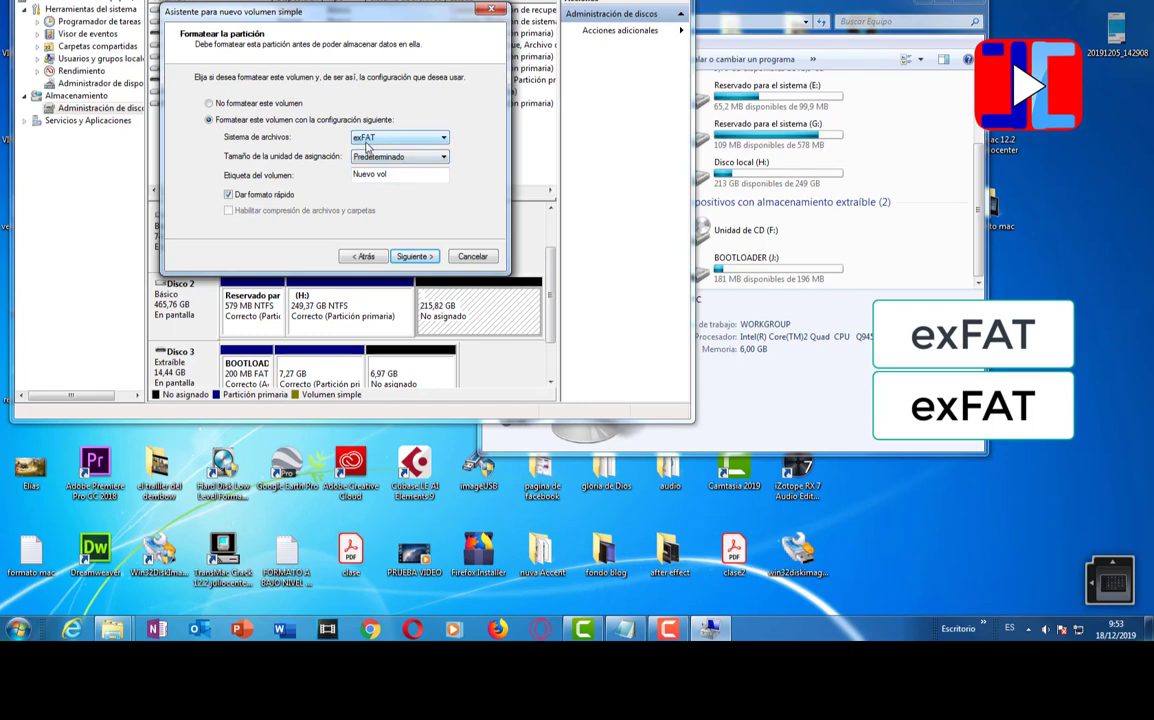
pyautogui.moveTo(388, 174); pyautogui.dragTo(343, 174)
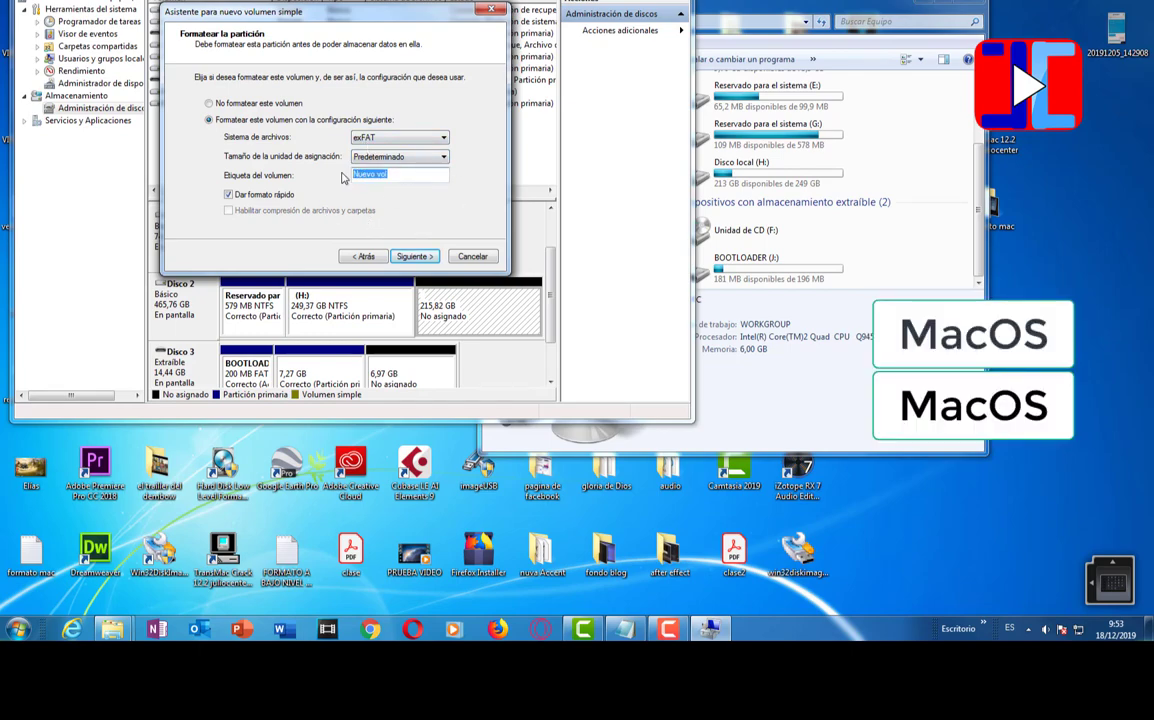
pyautogui.write('MacOS')
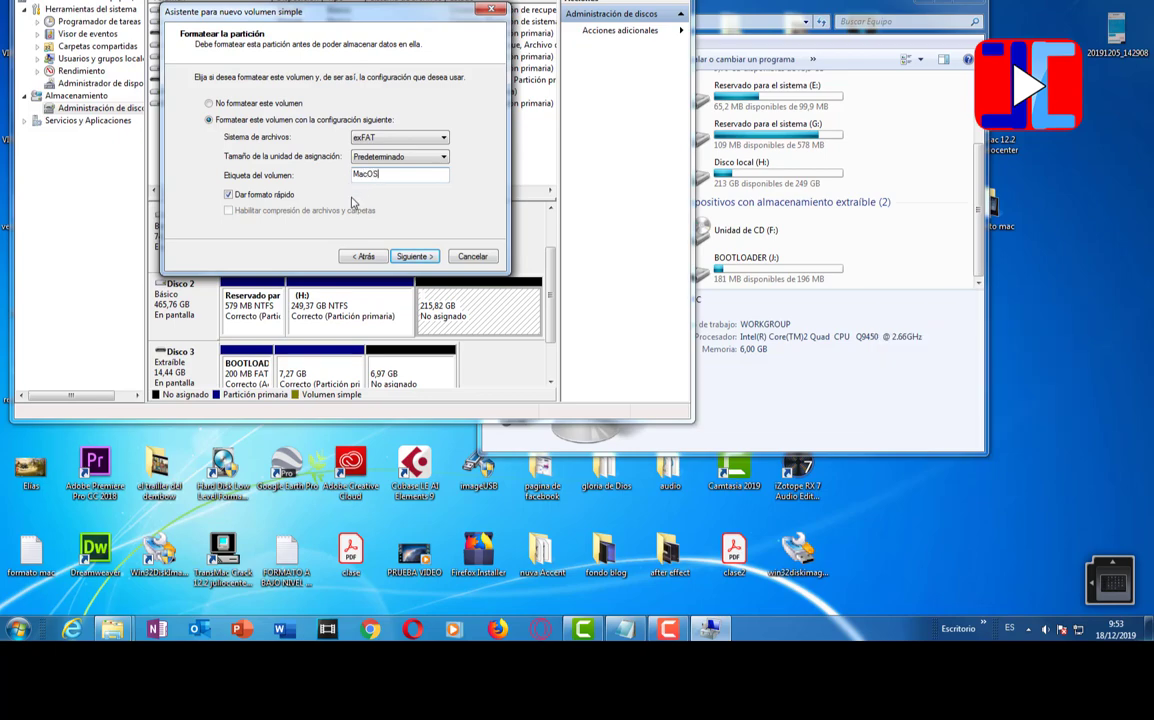
pyautogui.click(413, 257)
pyautogui.click(412, 257)
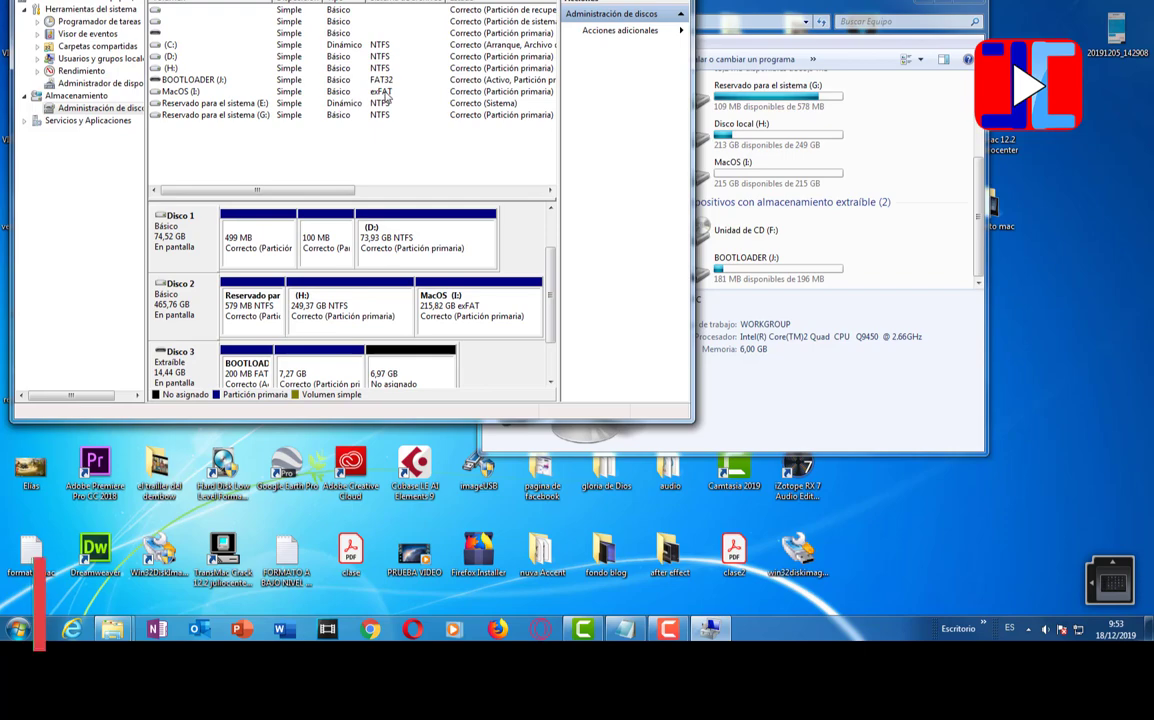
pyautogui.click(184, 92)
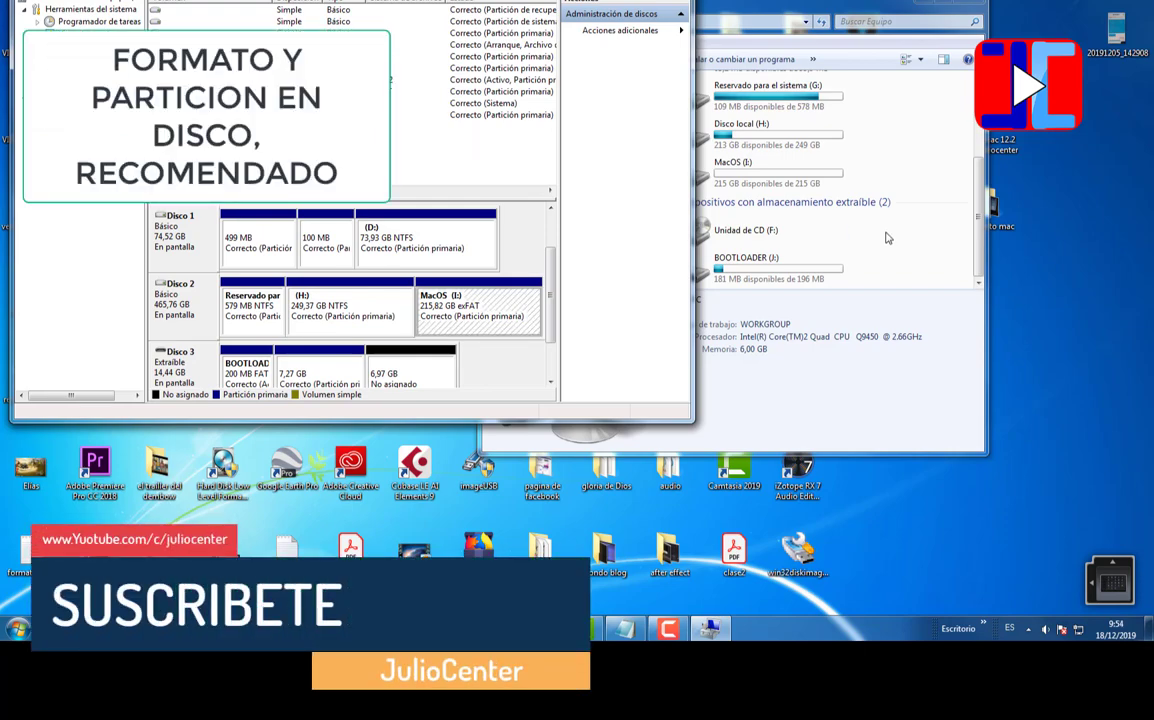
pyautogui.click(908, 180)
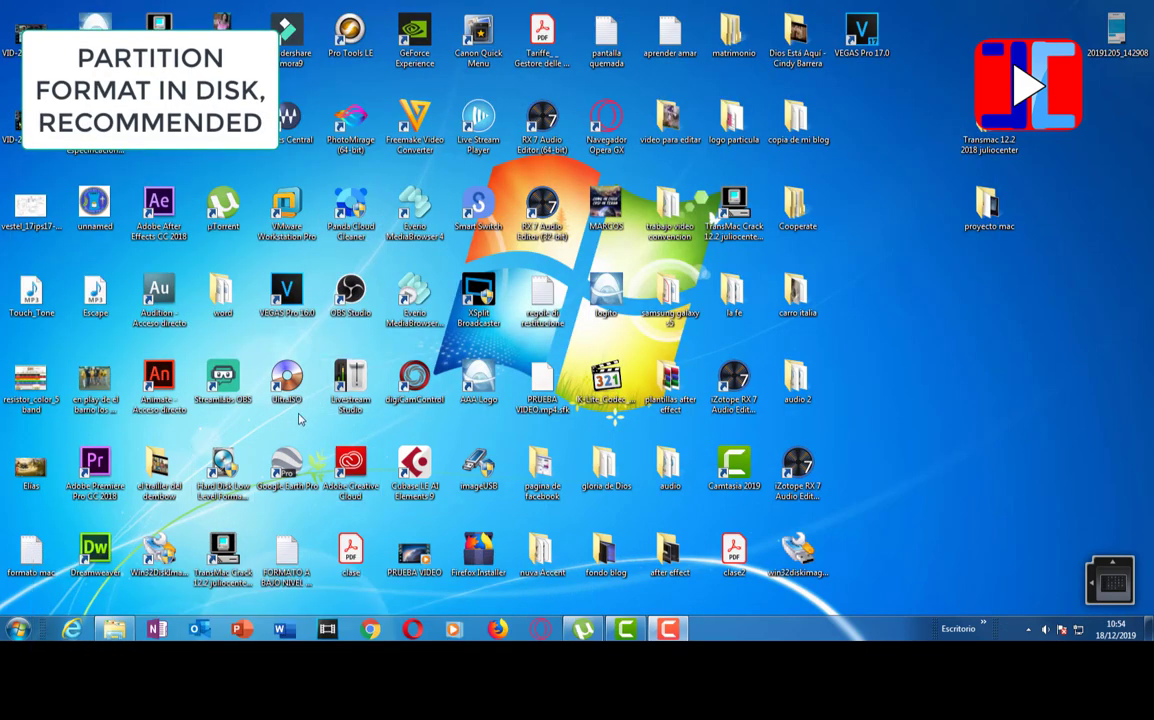
# Step: Find cmd among the installed programs and open a command prompt
pyautogui.click(18, 628)
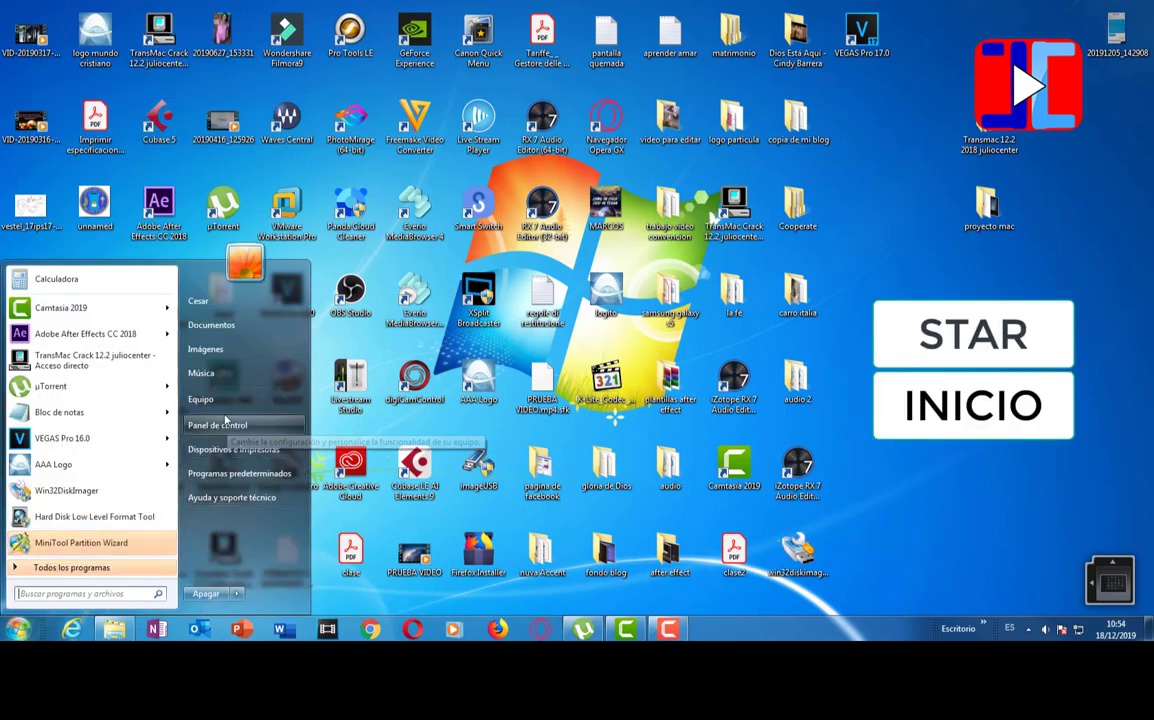
pyautogui.click(118, 594)
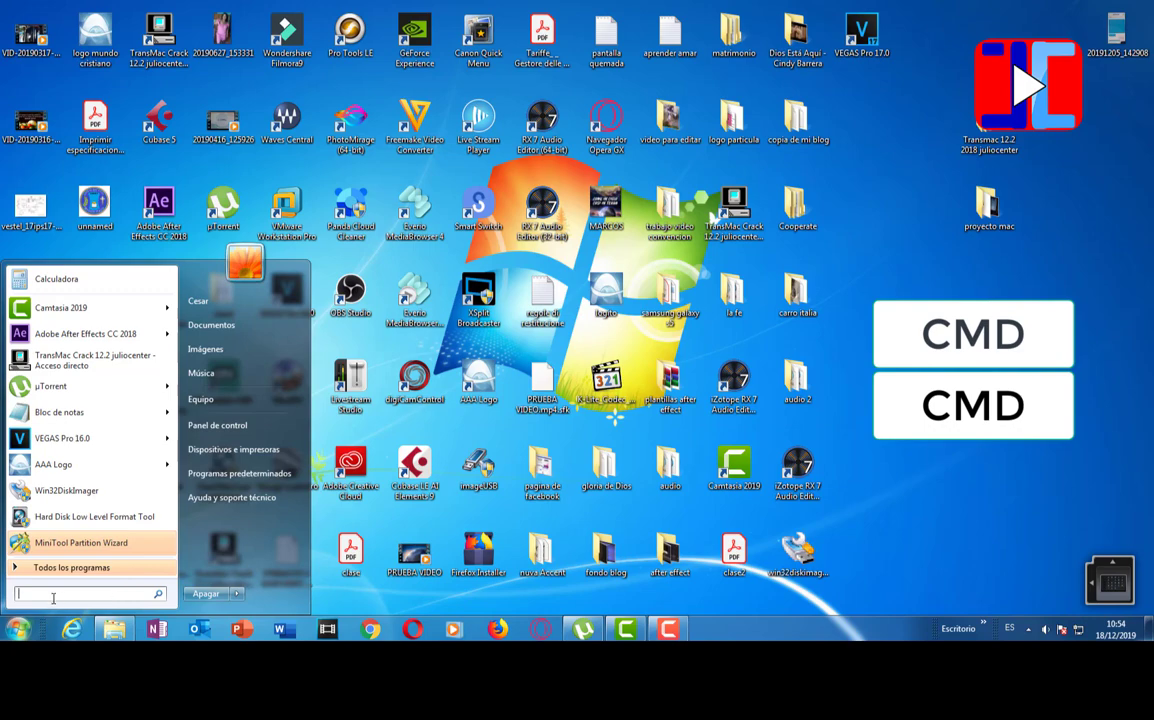
pyautogui.write('cmd')
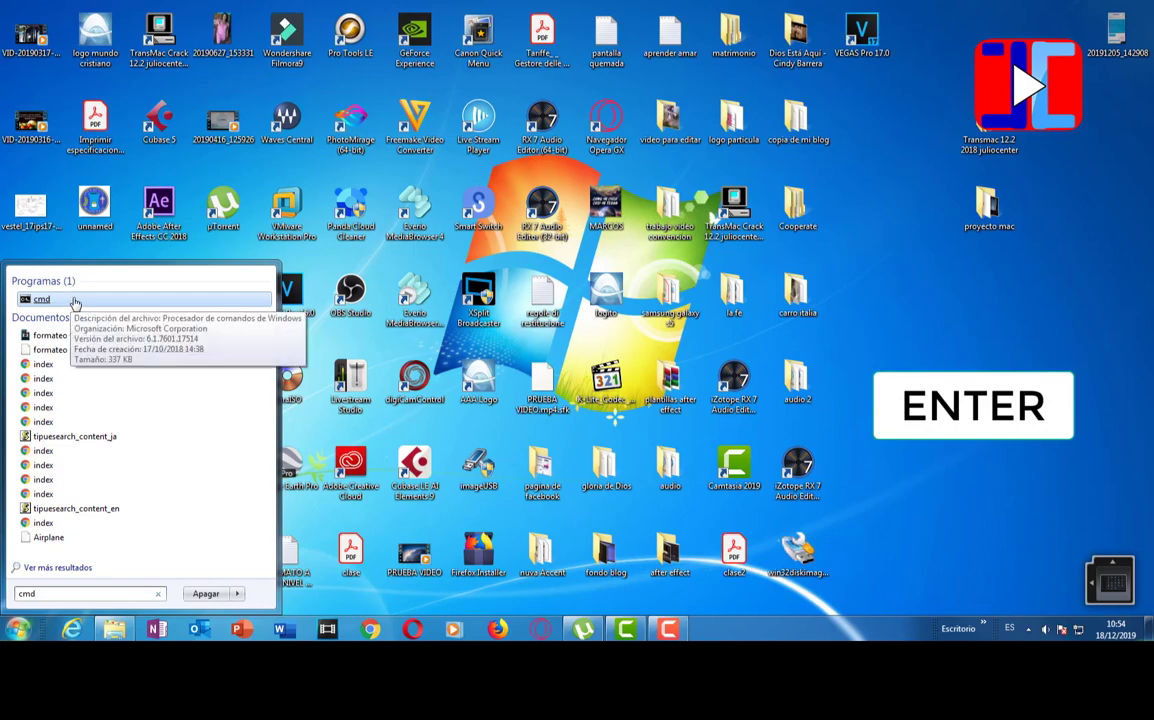
pyautogui.press('Return')
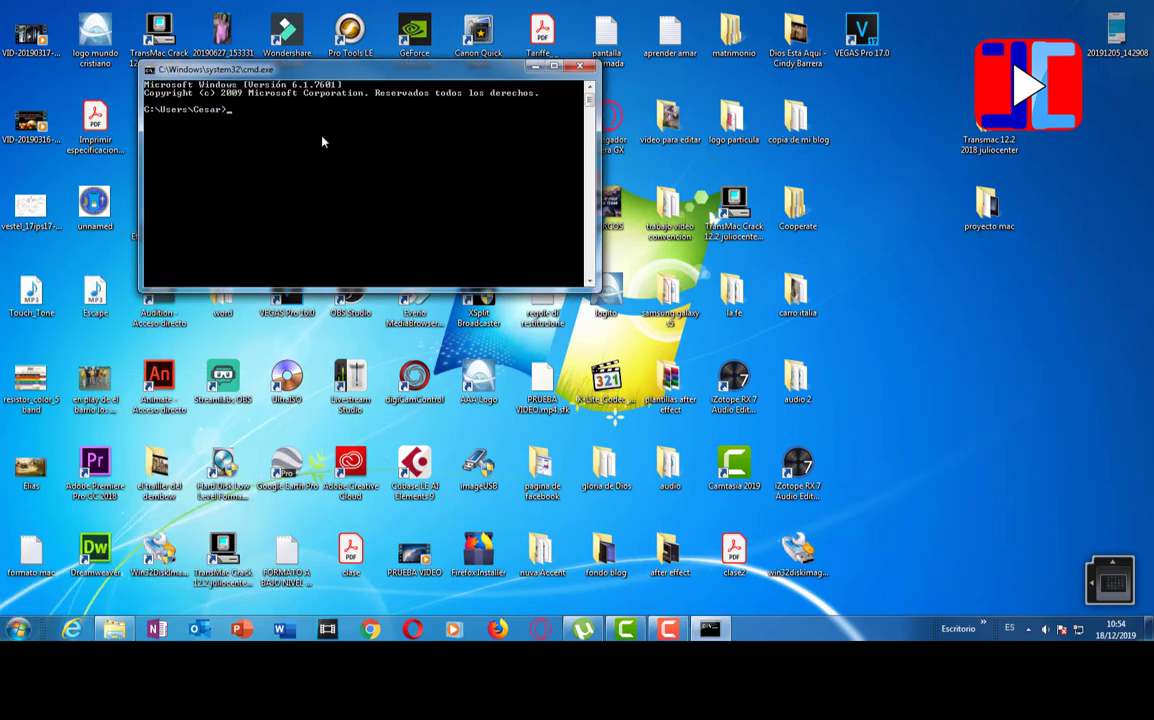
# Step: Open the text file Formato de Disk o USB en Windows para MacOSx from Disco local (D:) and minimize the folder window
pyautogui.click(17, 628)
pyautogui.click(203, 399)
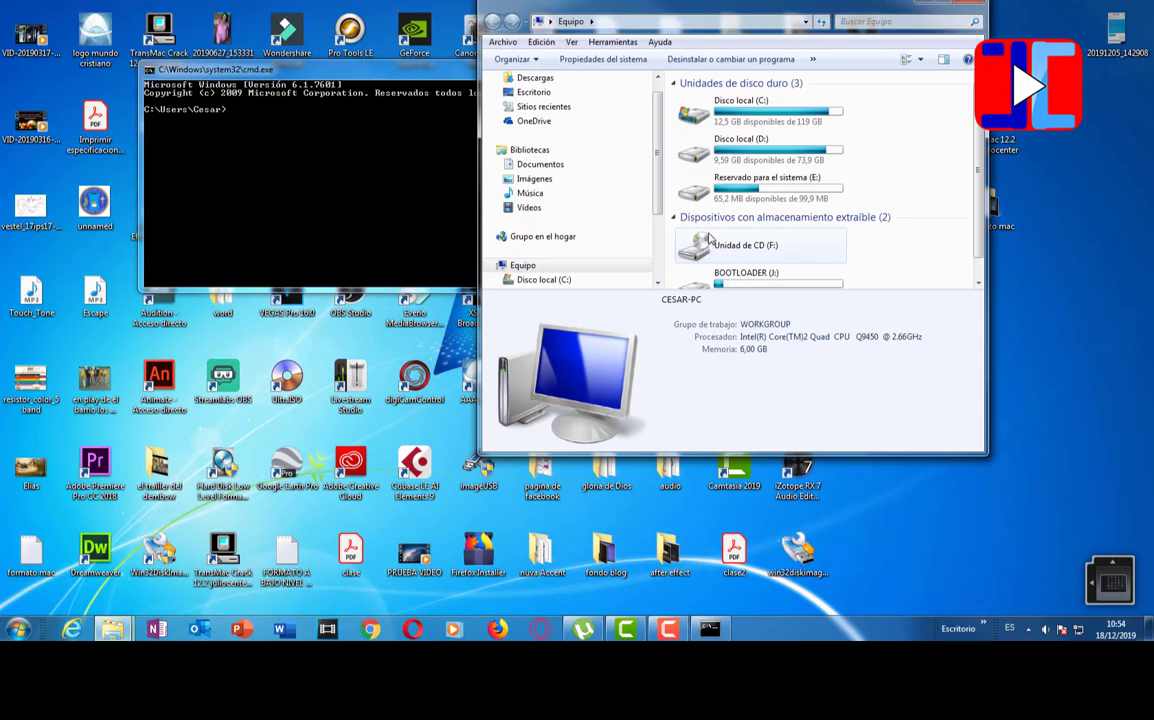
pyautogui.doubleClick(751, 150)
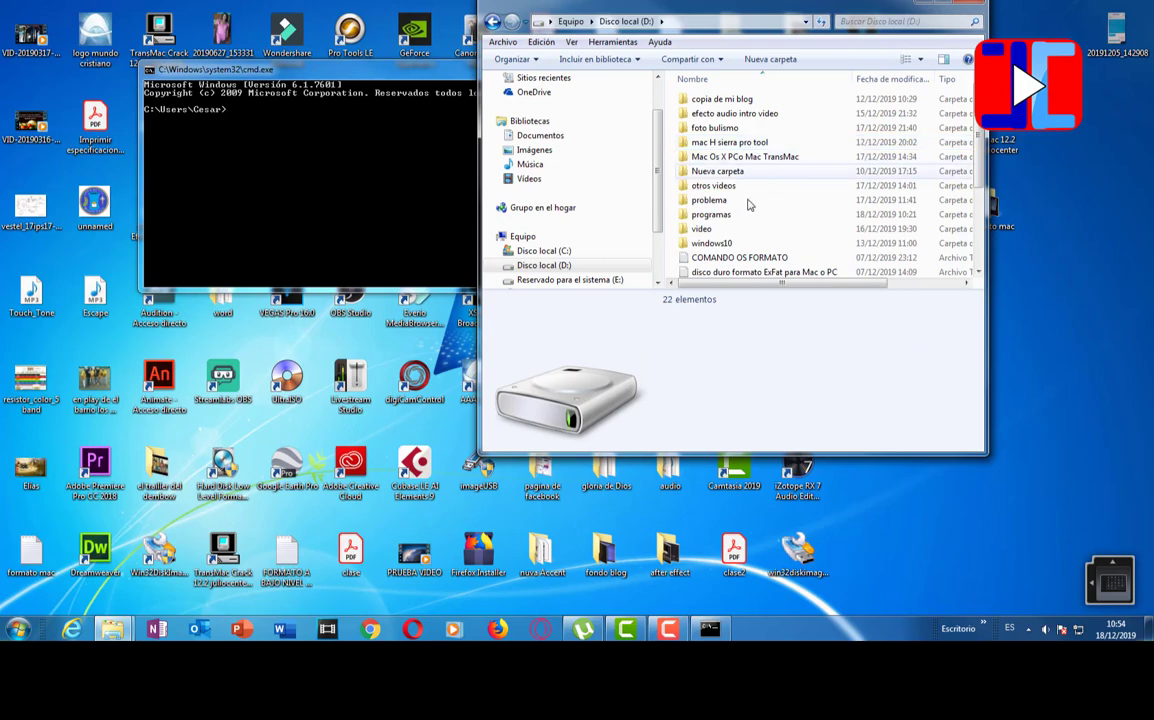
pyautogui.scroll(-3, 748, 270)
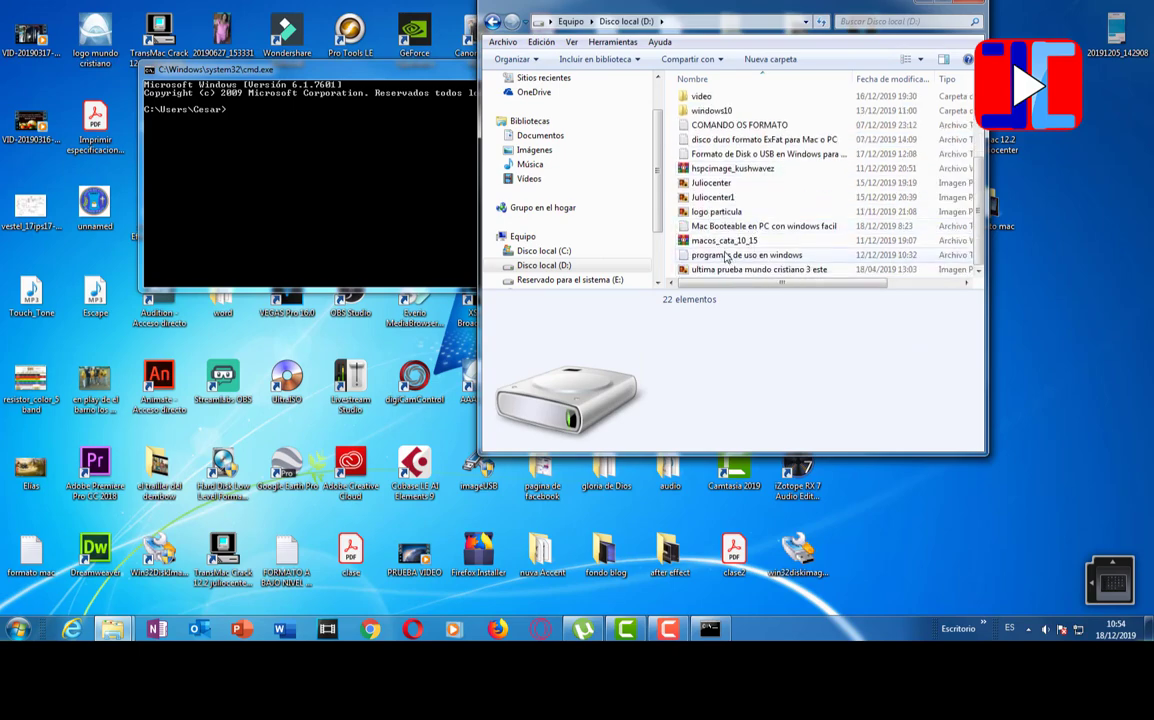
pyautogui.click(721, 155)
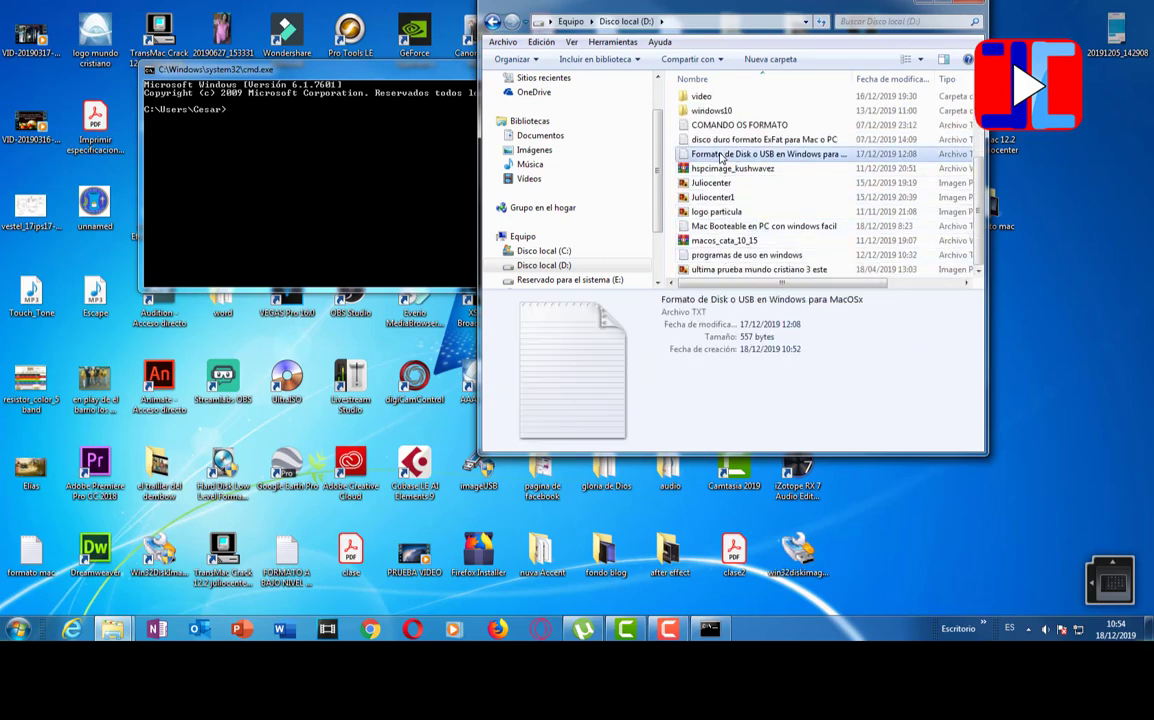
pyautogui.rightClick(721, 157)
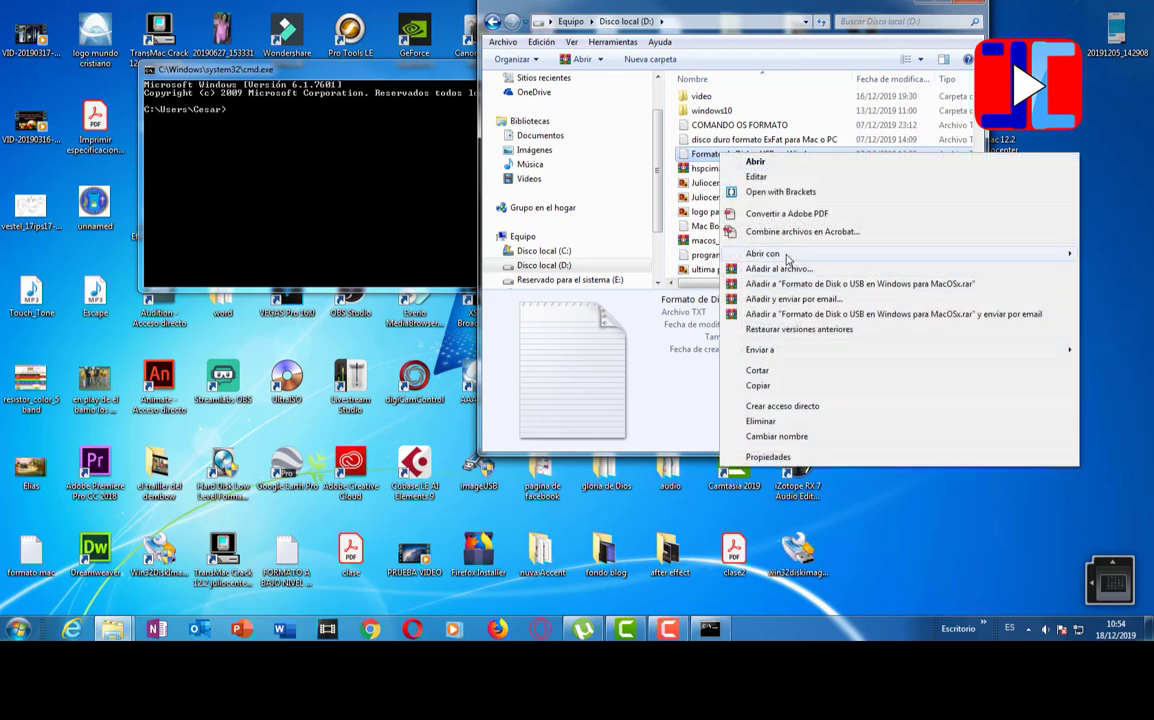
pyautogui.moveTo(750, 258)
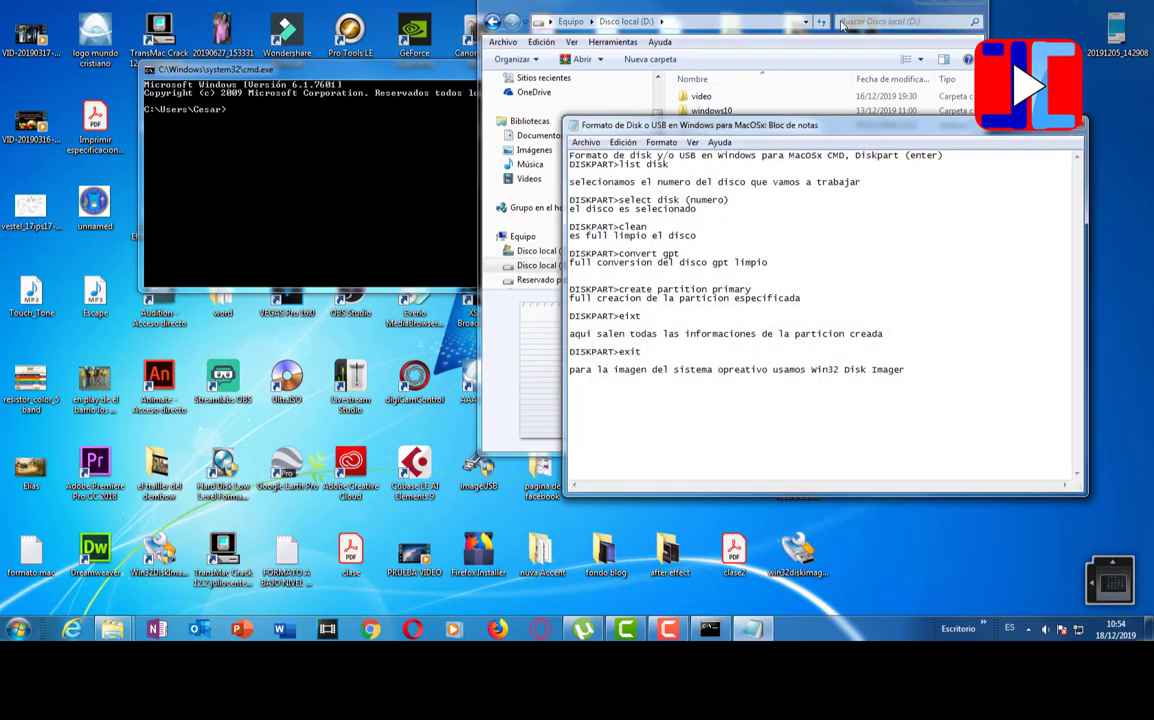
pyautogui.click(912, 4)
pyautogui.moveTo(834, 127); pyautogui.dragTo(845, 84)
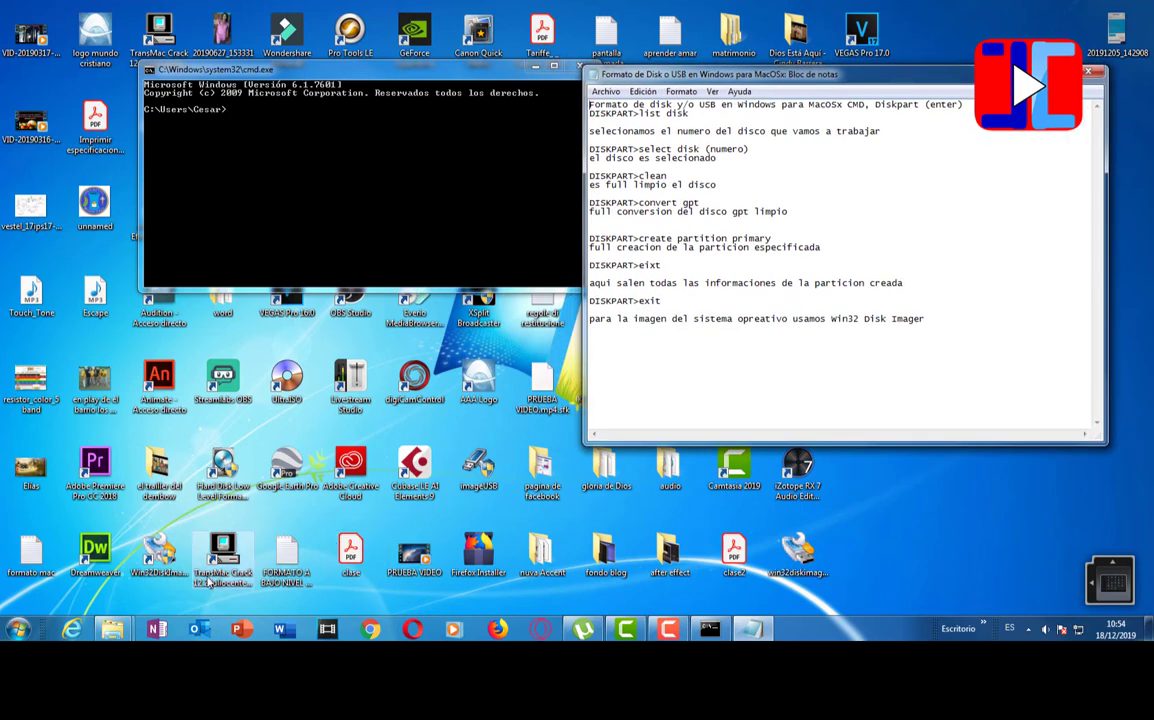
# Step: Bring back the folder window showing Equipo, and arrange the command prompt and the notes side by side
pyautogui.click(115, 626)
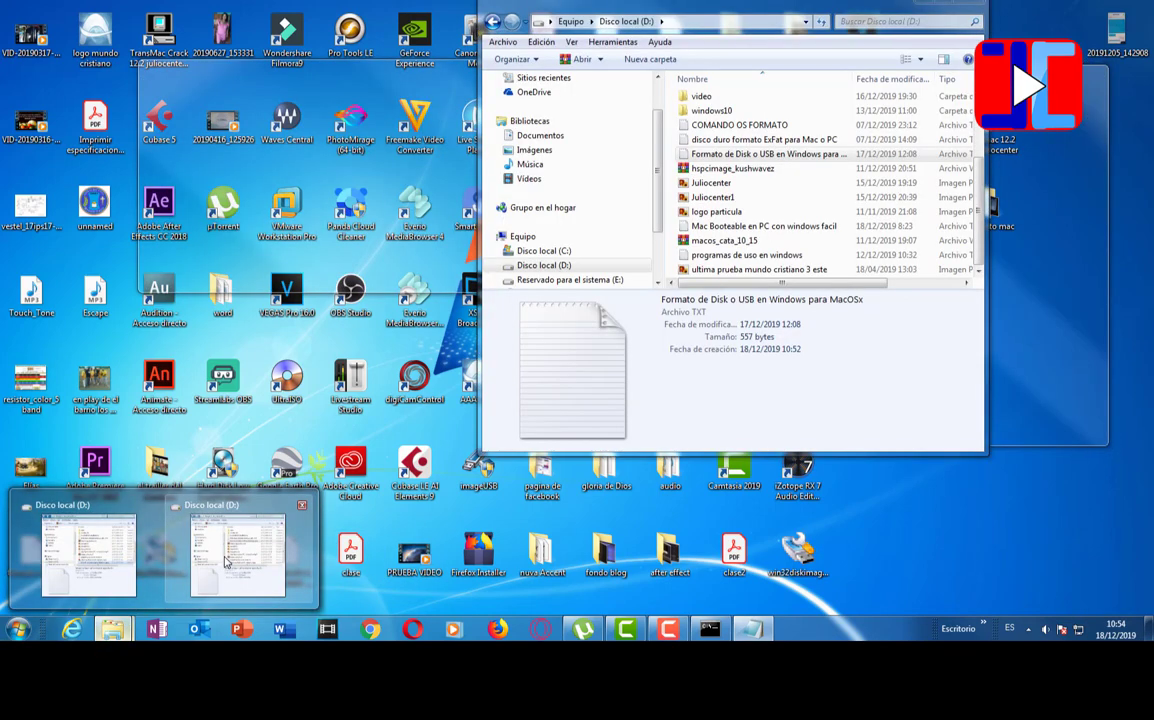
pyautogui.click(224, 563)
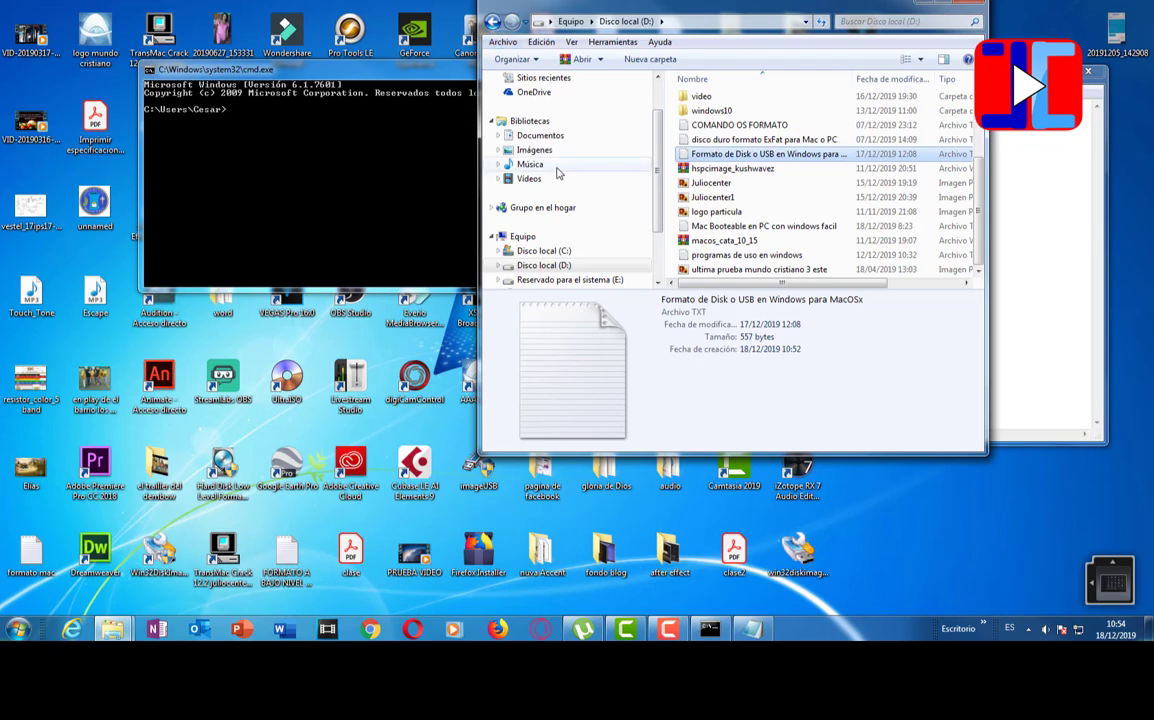
pyautogui.click(528, 236)
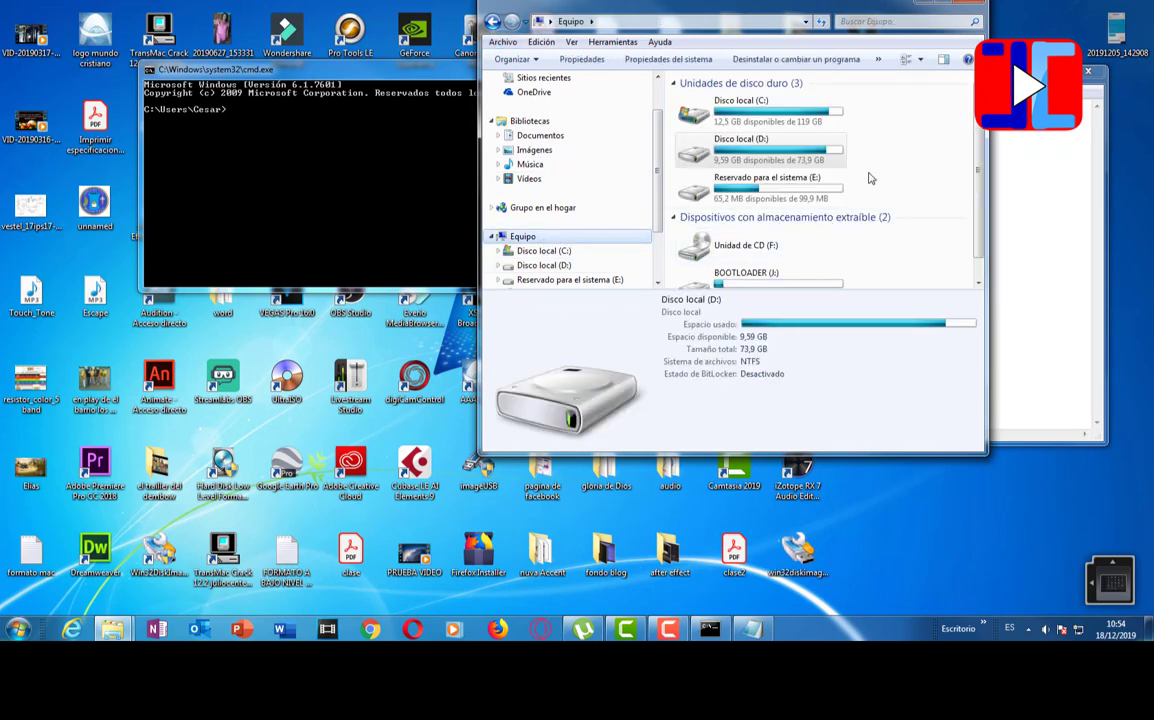
pyautogui.click(875, 264)
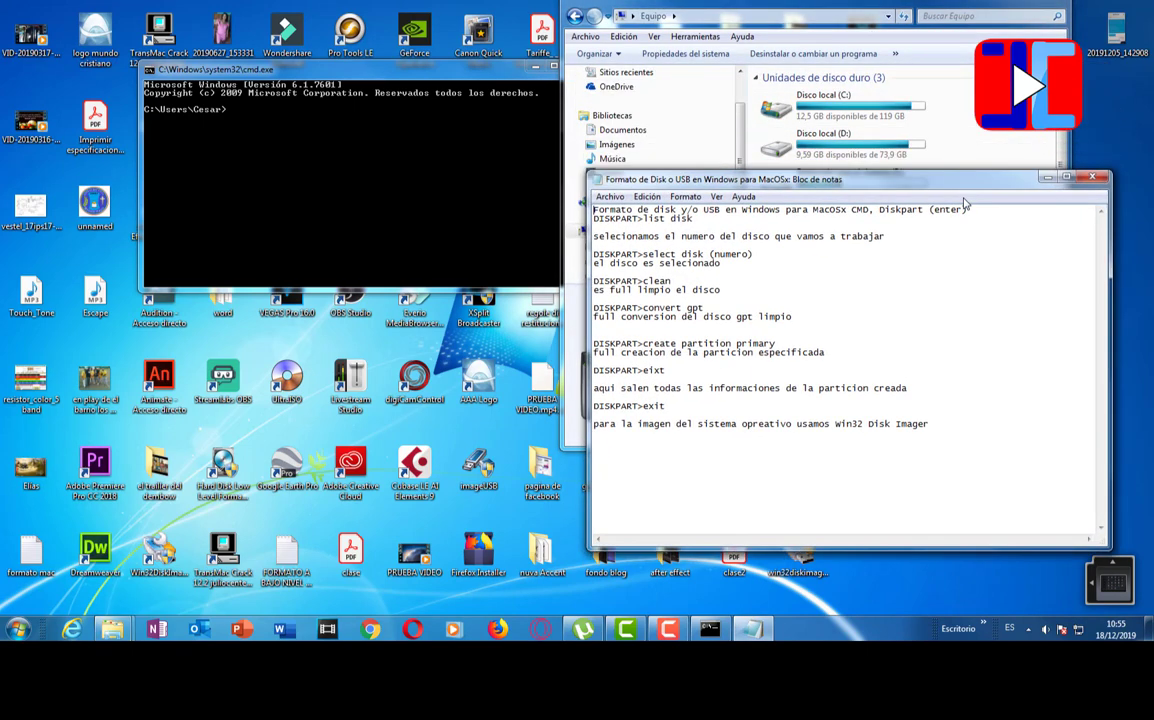
pyautogui.moveTo(963, 198); pyautogui.dragTo(961, 118)
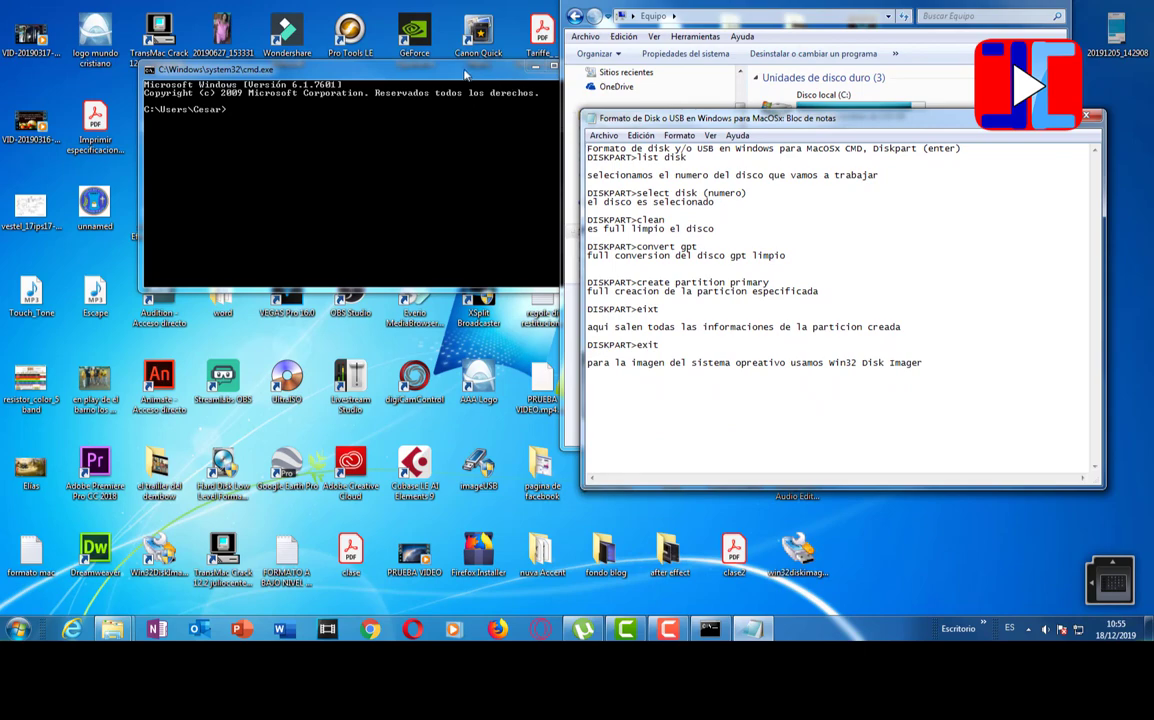
pyautogui.moveTo(459, 72); pyautogui.dragTo(407, 225)
pyautogui.moveTo(789, 124); pyautogui.dragTo(773, 144)
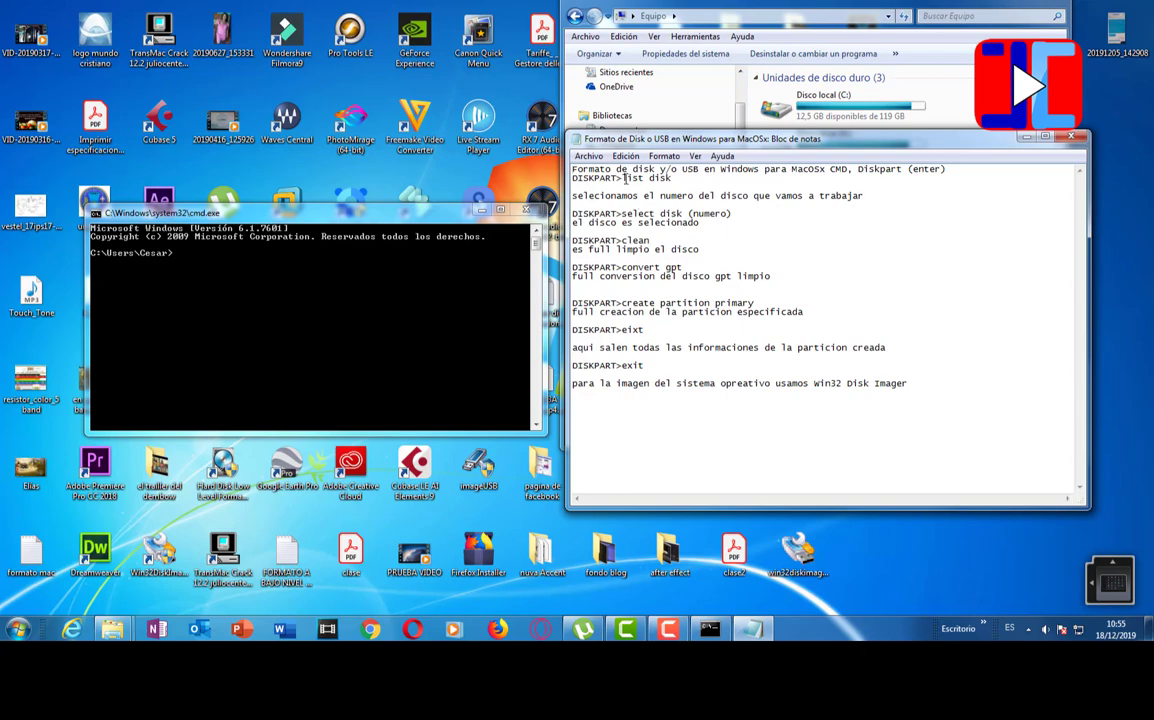
# Step: Insert a separate diskpart line in the notes between the heading and the list disk command, with blank lines around it
pyautogui.click(640, 186)
pyautogui.press('Return')
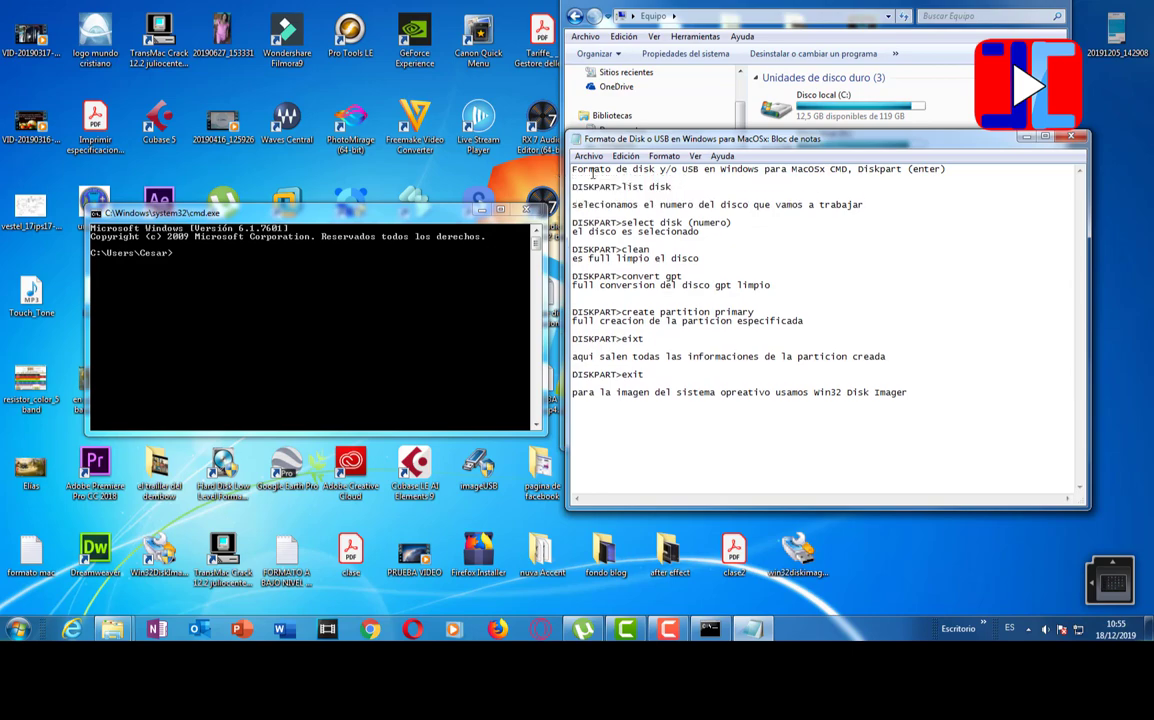
pyautogui.press('Return')
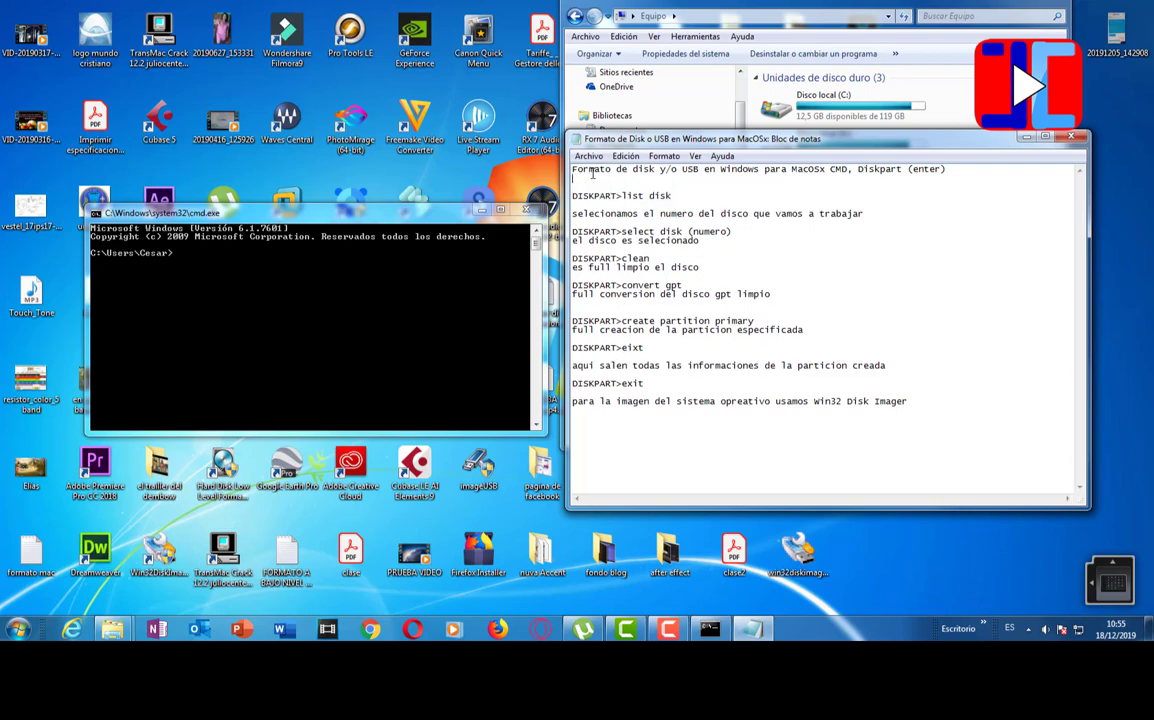
pyautogui.write('diskpart')
pyautogui.press('Up')
pyautogui.press('End')
pyautogui.press('Return')
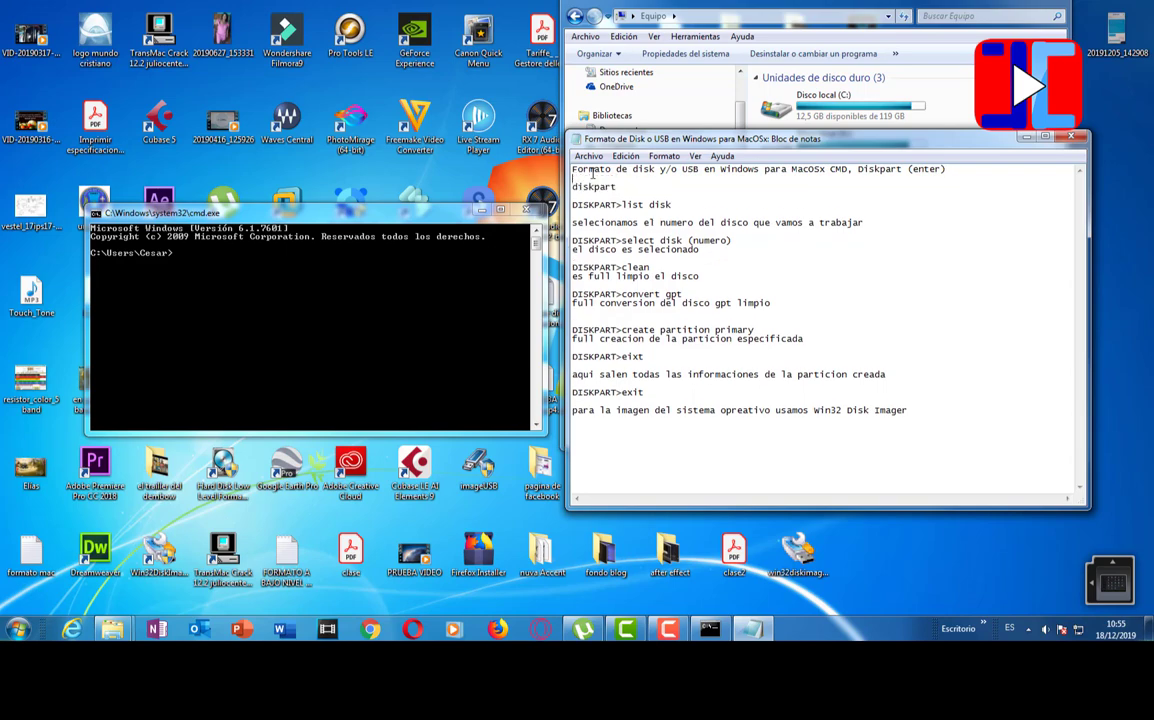
# Step: Run diskpart from the command prompt and place its console window beside the notes
pyautogui.click(185, 258)
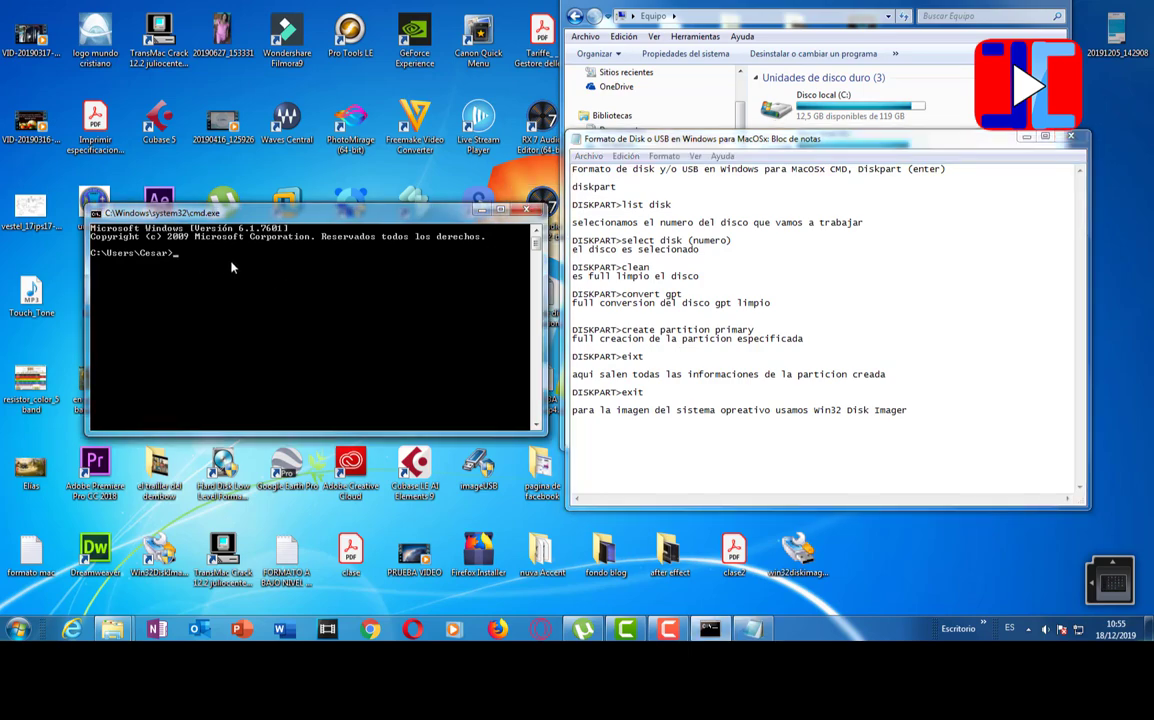
pyautogui.write('disk')
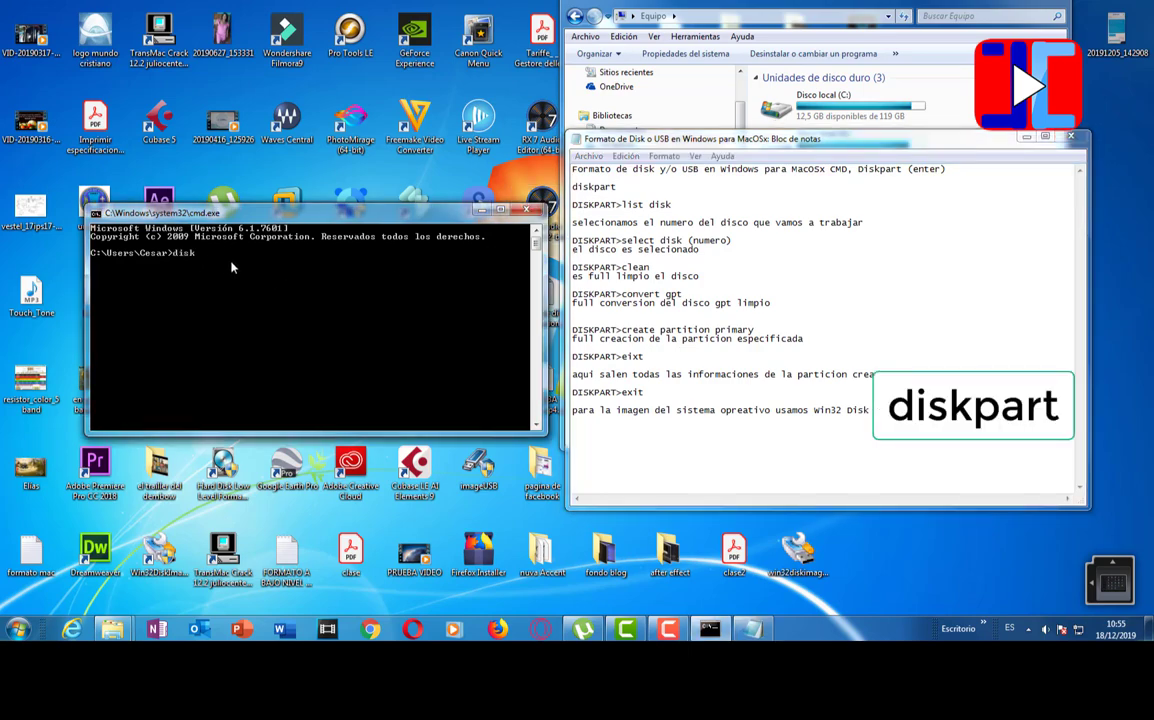
pyautogui.write('part')
pyautogui.press('Return')
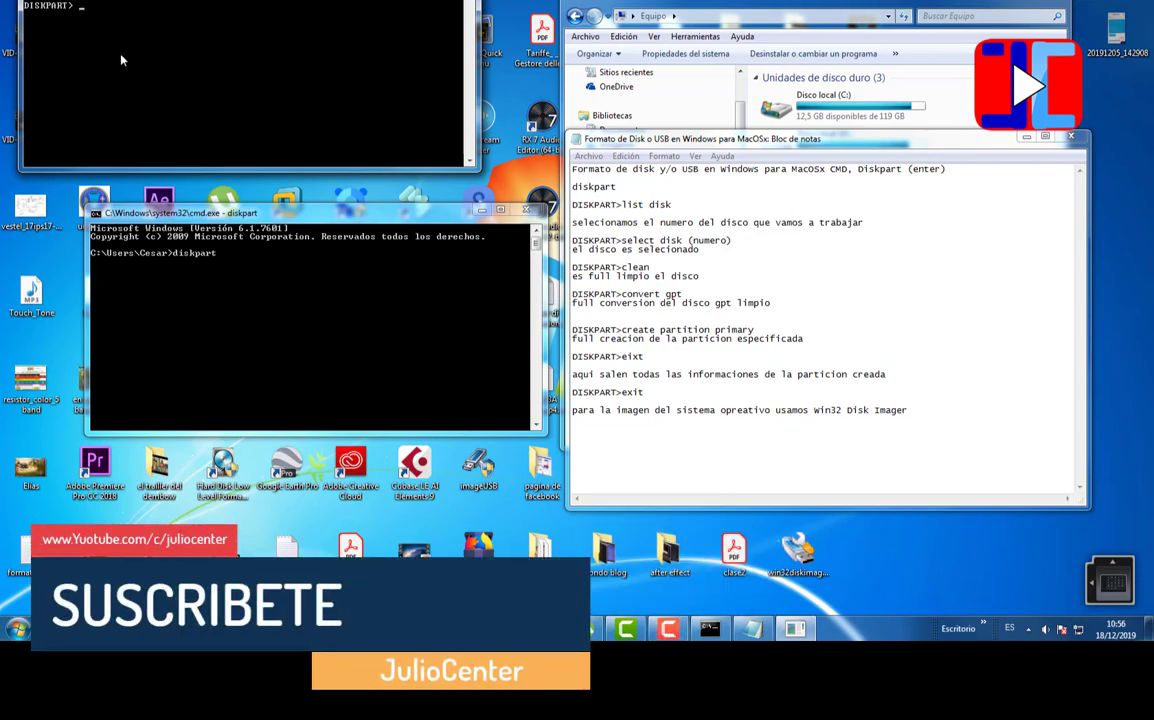
pyautogui.moveTo(138, 0); pyautogui.dragTo(210, 211)
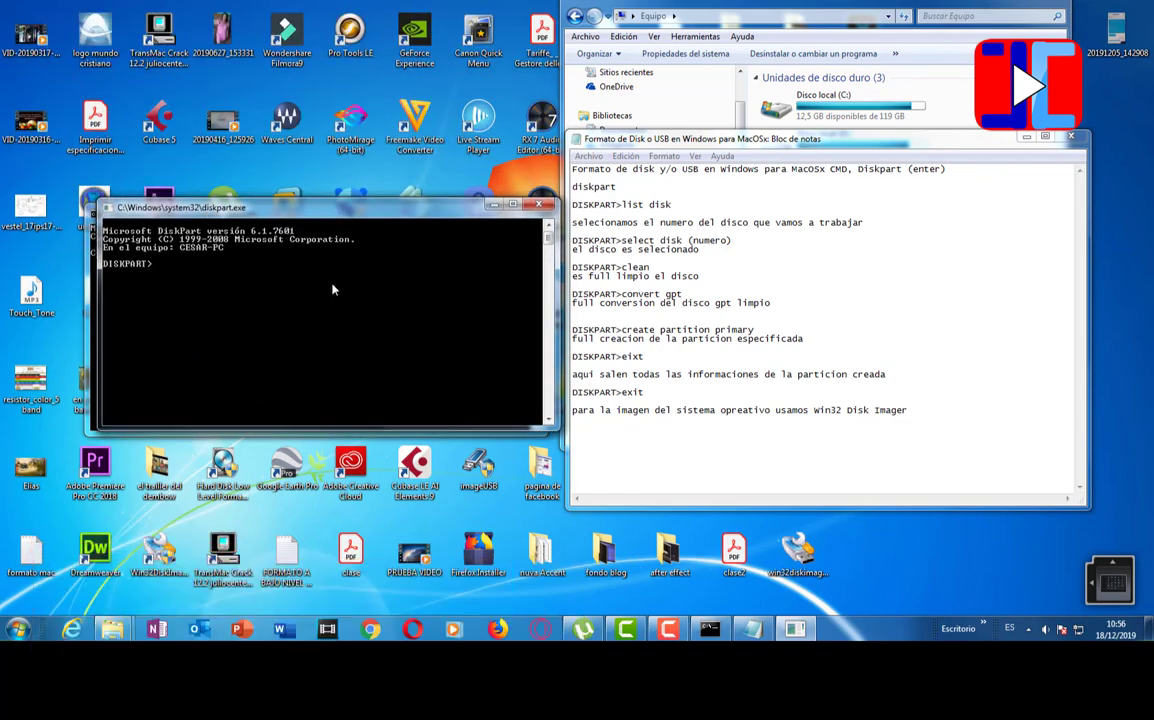
# Step: List the computer's disks with the DiskPart command list disk
pyautogui.write('li')
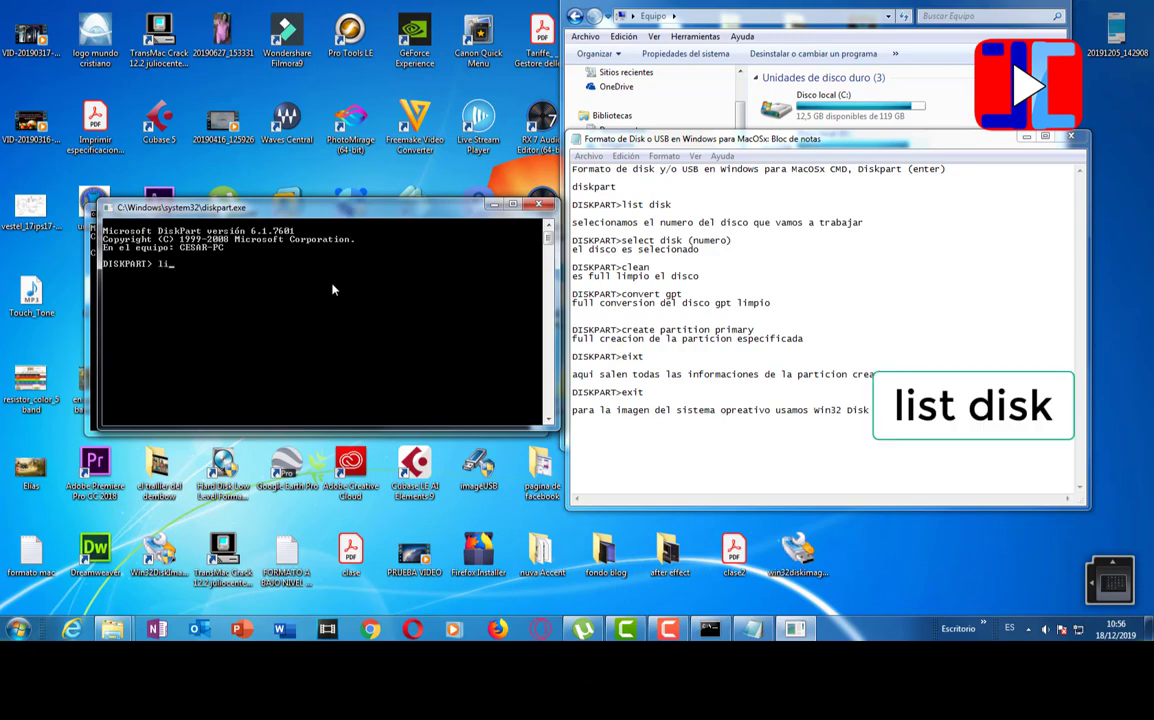
pyautogui.write('st disk')
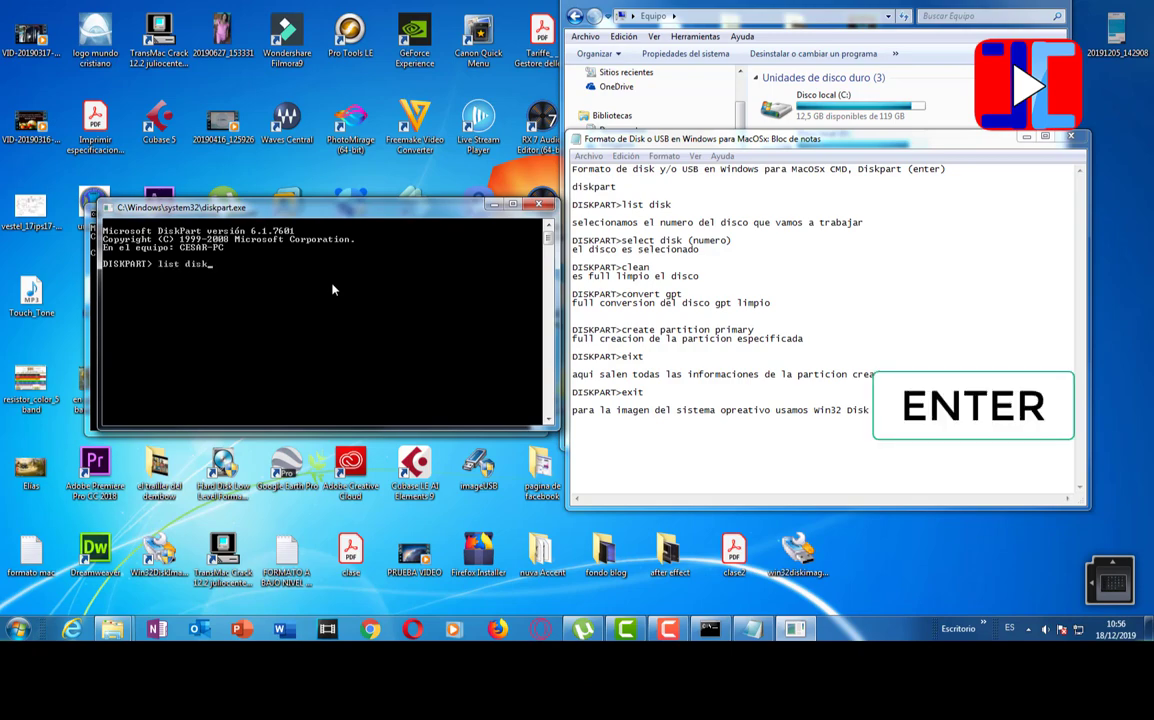
pyautogui.press('Return')
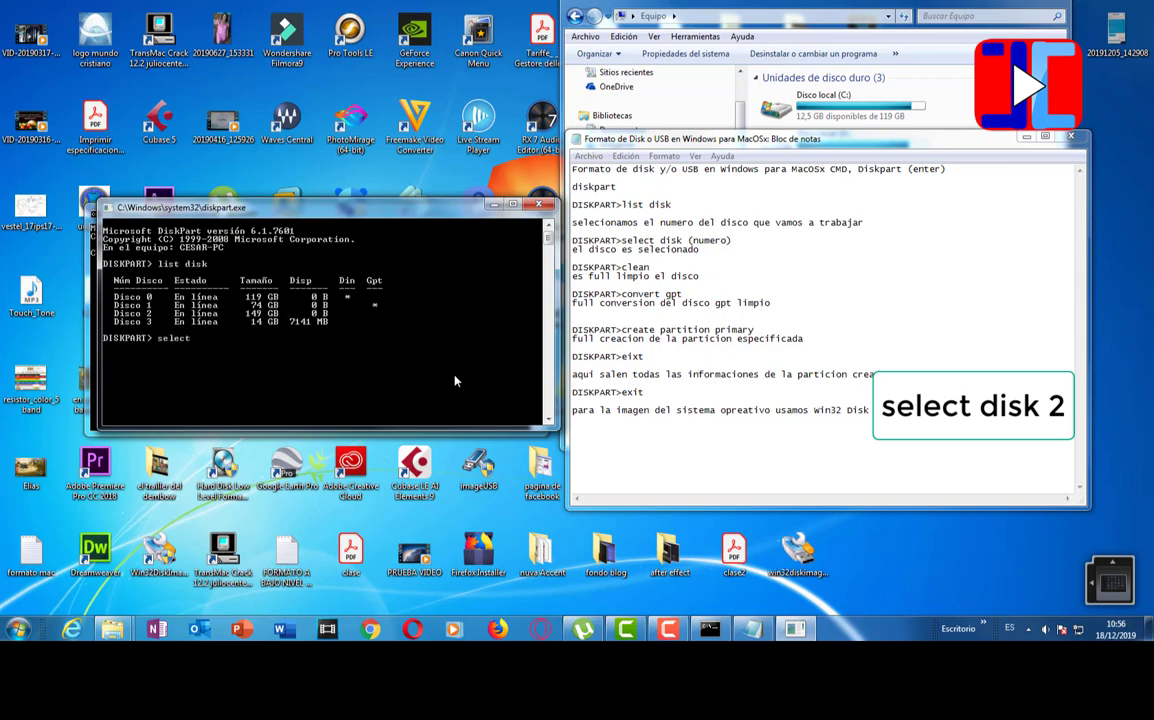
# Step: Select disk 2 in DiskPart and erase it with the clean command
pyautogui.write('disk 2')
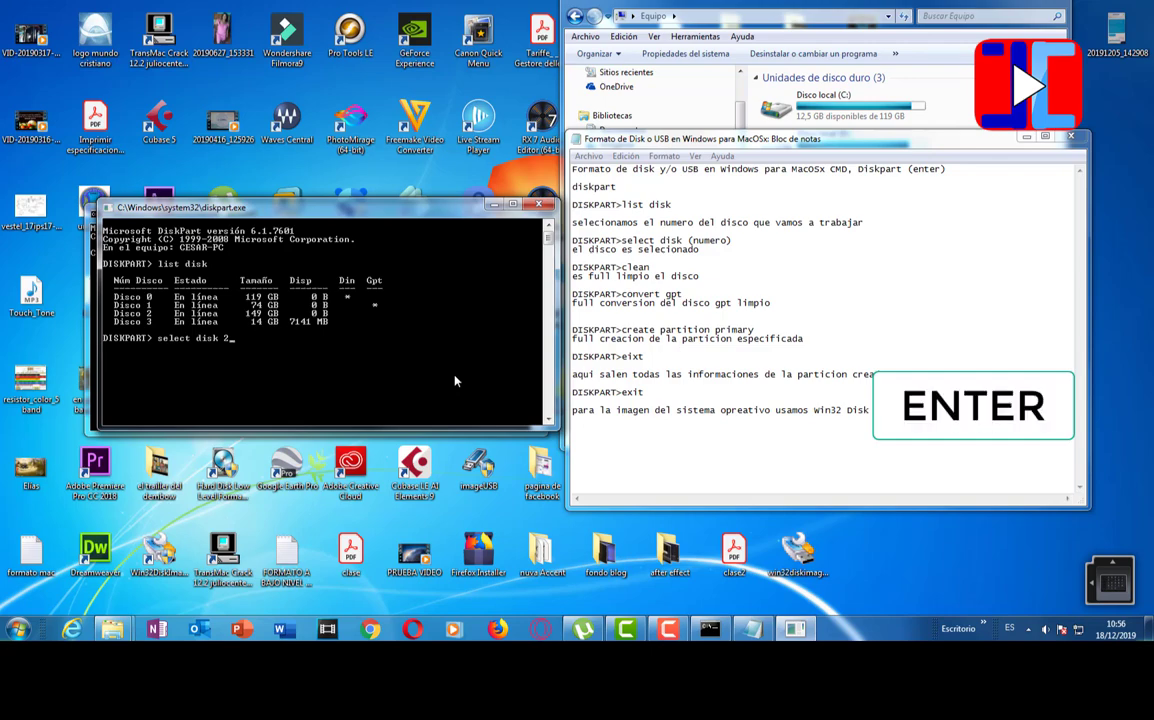
pyautogui.press('Return')
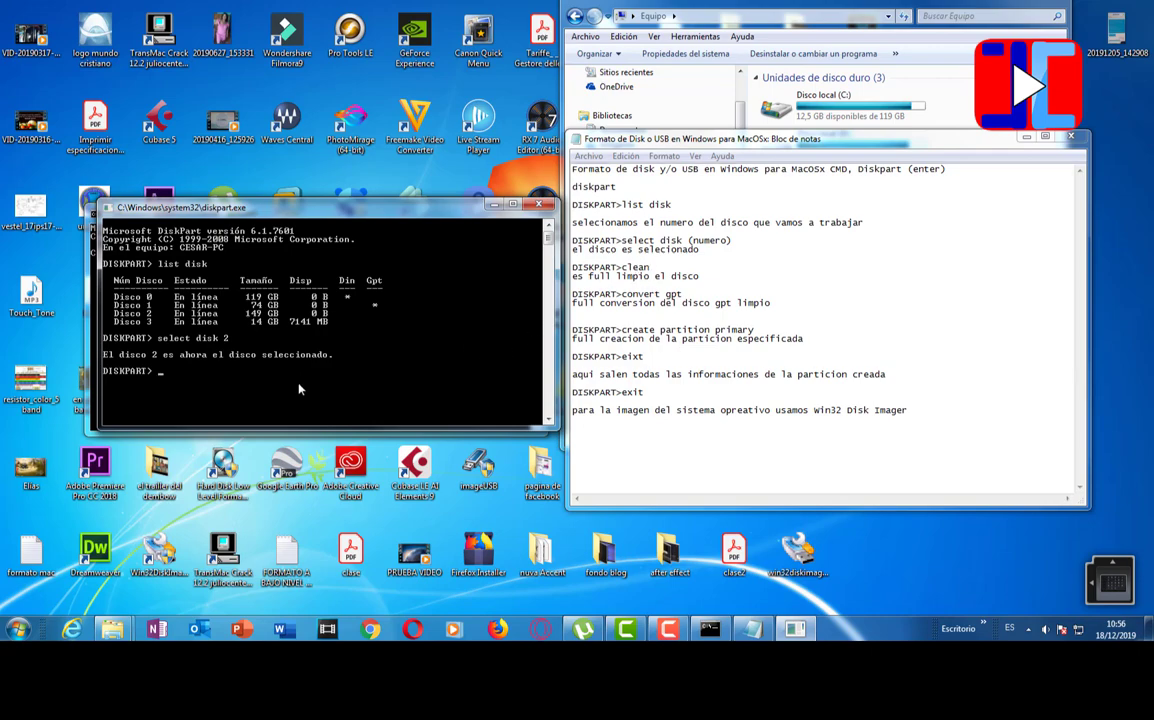
pyautogui.write('clean')
pyautogui.press('Return')
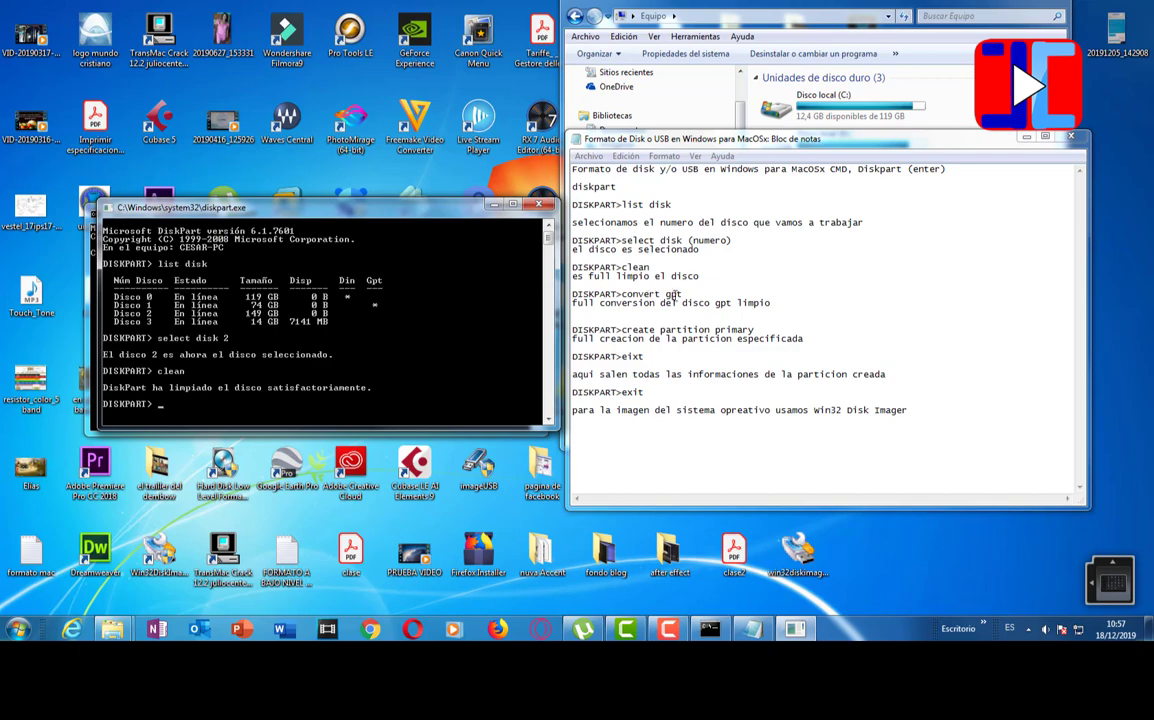
# Step: Convert the selected disk with convert GPT, and change gpt to capital GPT in the notes' convert command
pyautogui.click(237, 399)
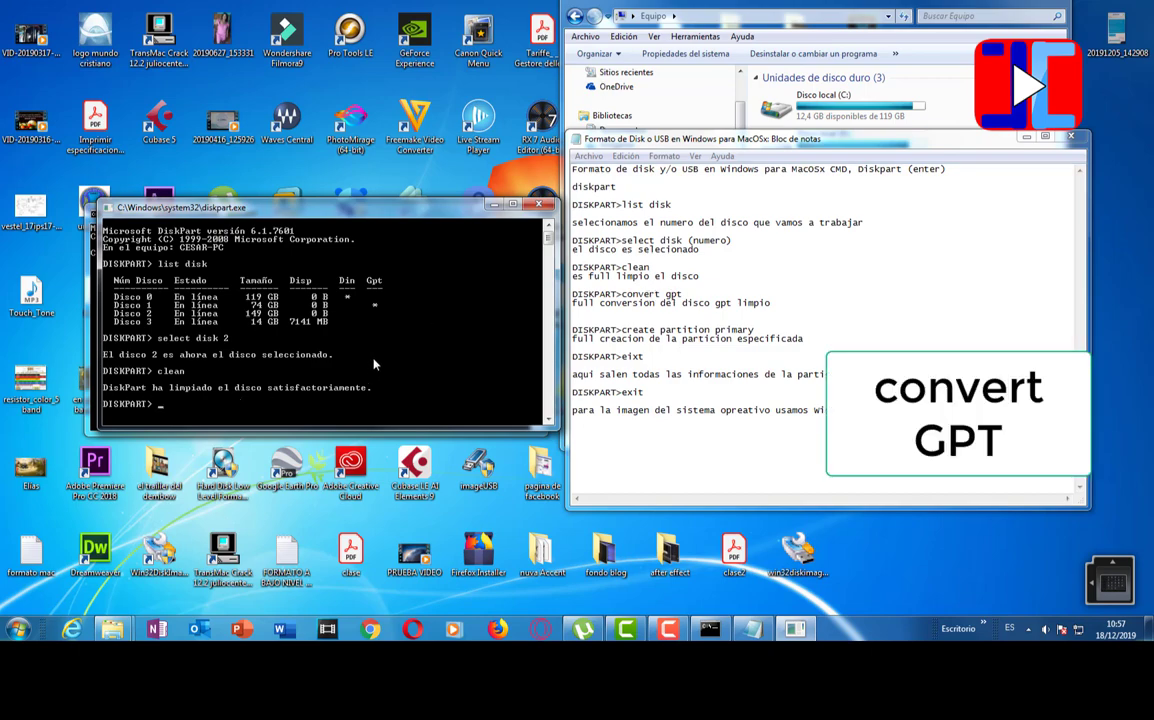
pyautogui.write('convert GPT')
pyautogui.doubleClick(674, 295)
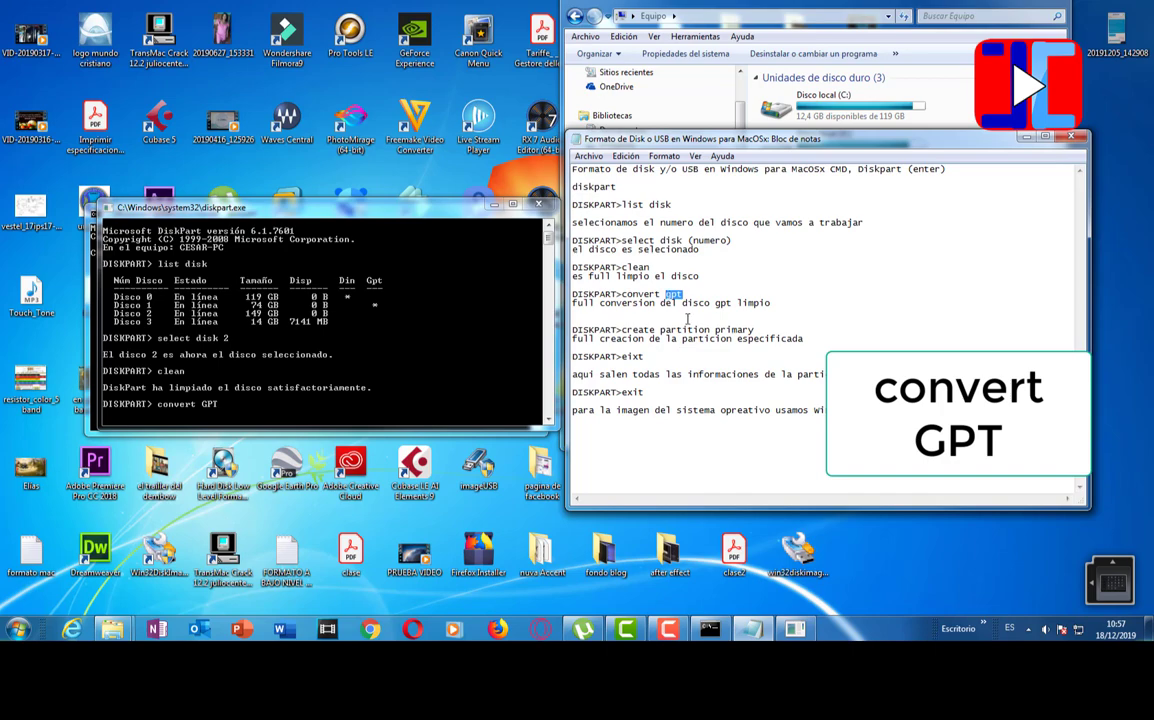
pyautogui.write('GPT')
pyautogui.click(388, 408)
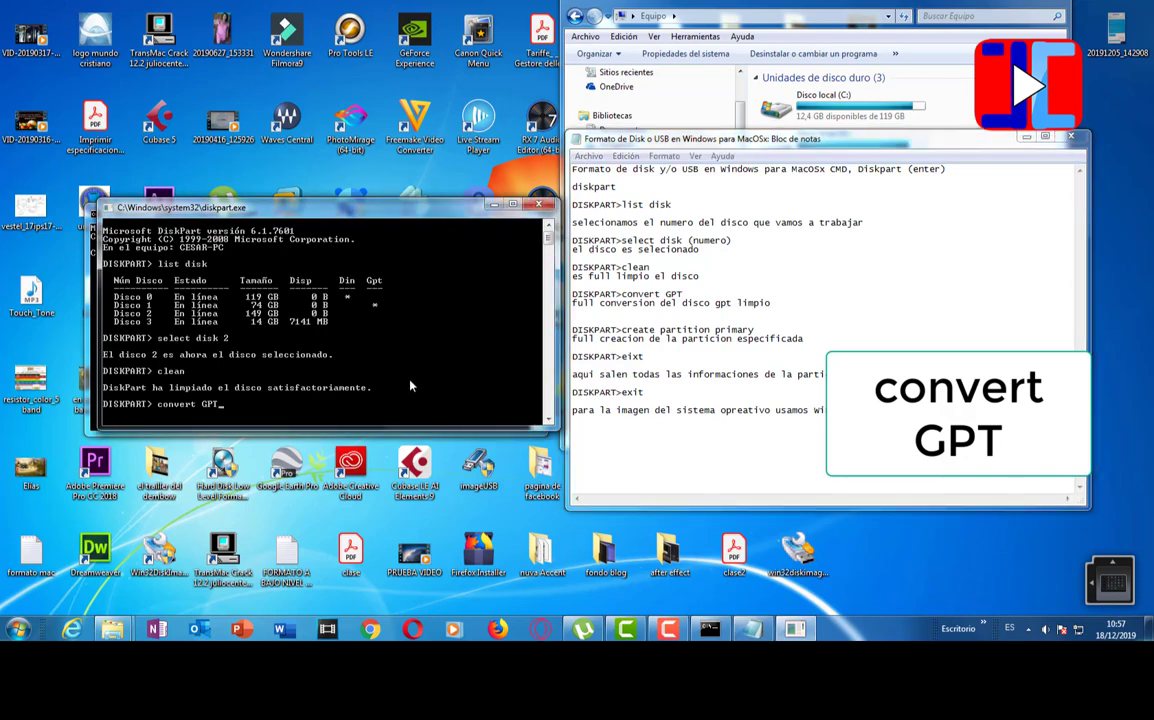
pyautogui.press('Return')
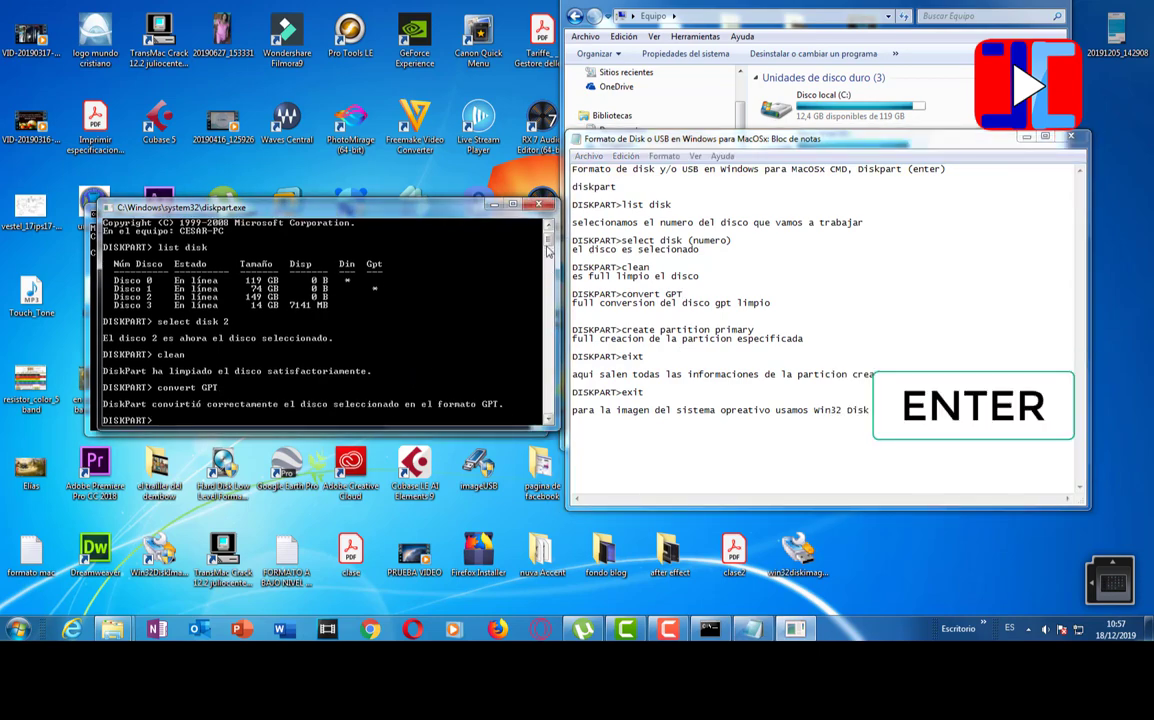
pyautogui.moveTo(548, 238)
pyautogui.mouseDown()
pyautogui.moveTo(548, 258)
pyautogui.moveTo(548, 248)
pyautogui.mouseUp()
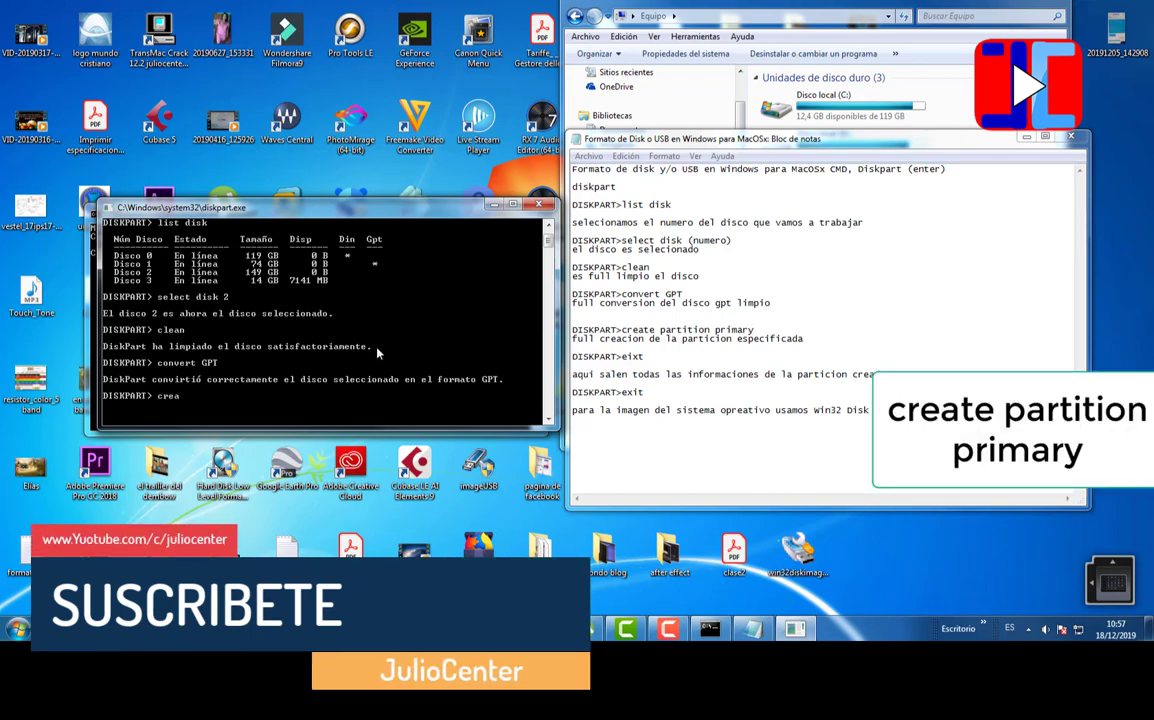
# Step: Create a primary partition on the selected disk with the DiskPart command create partition primary
pyautogui.write('parti')
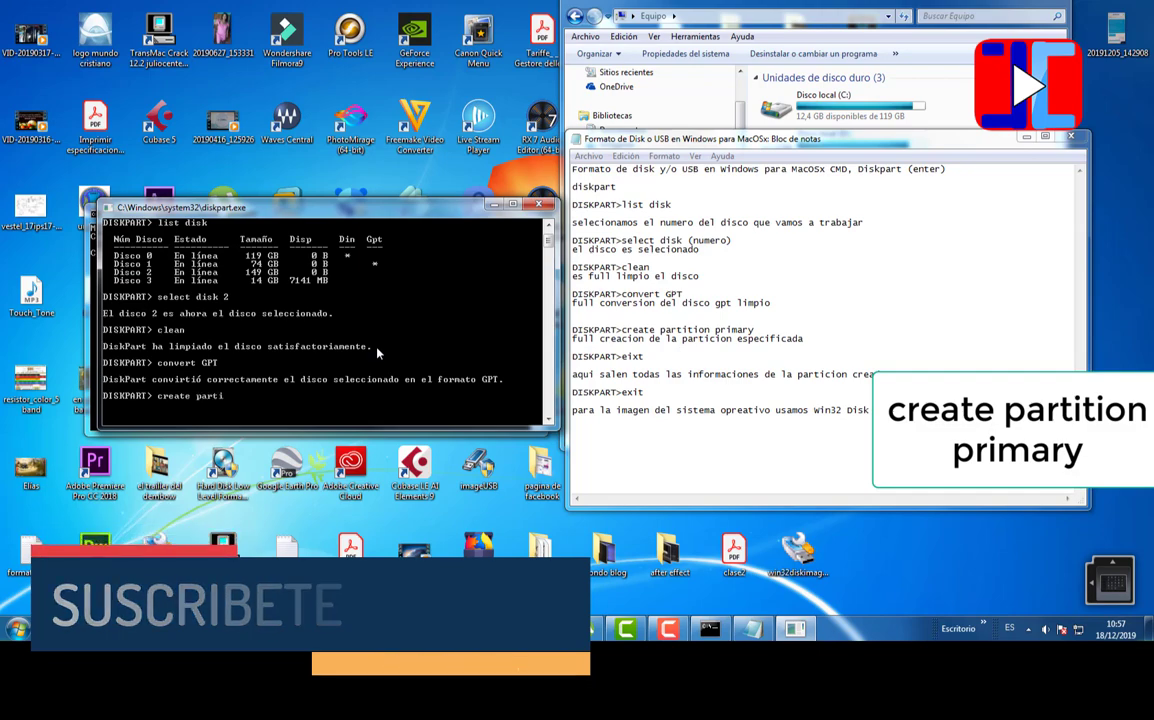
pyautogui.write('tion p')
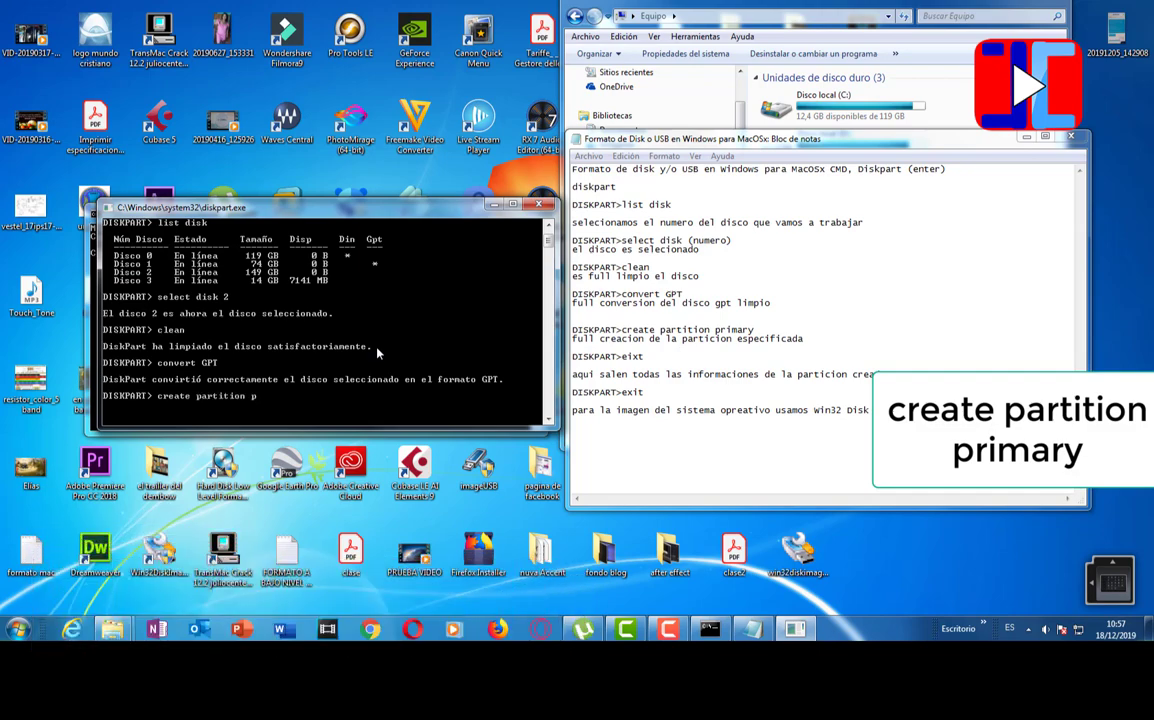
pyautogui.write('rimary')
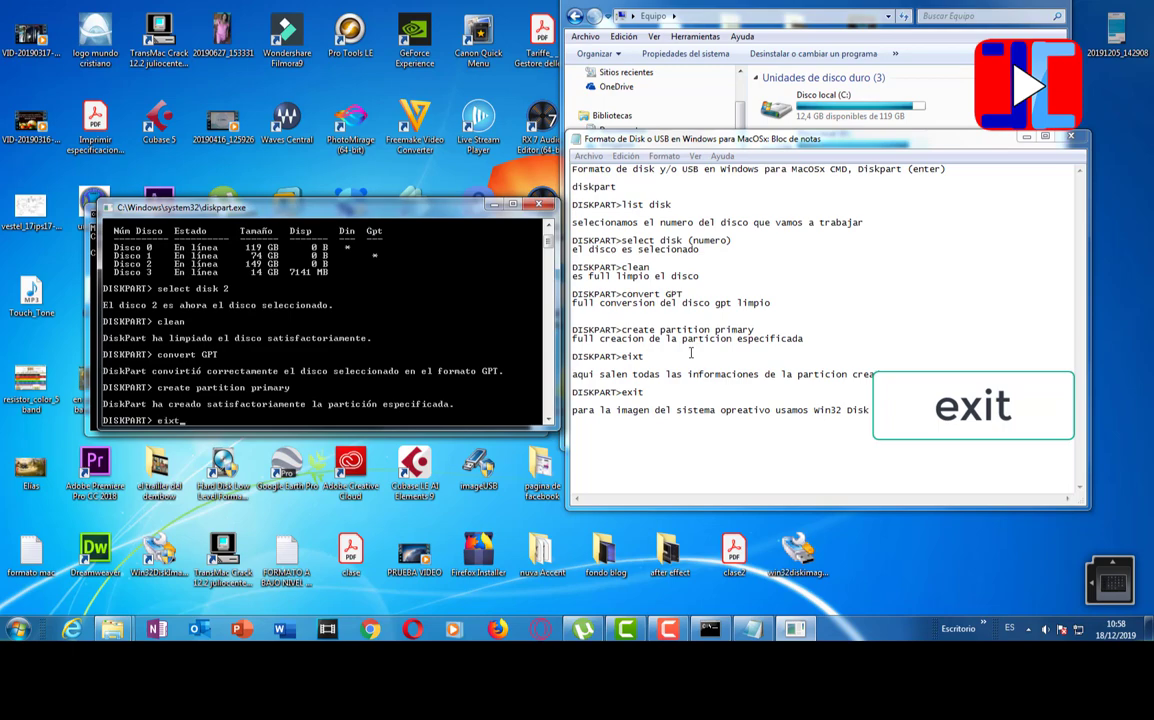
# Step: Enter eixt at the DiskPart prompt and read through the printed list of DiskPart commands
pyautogui.press('Return')
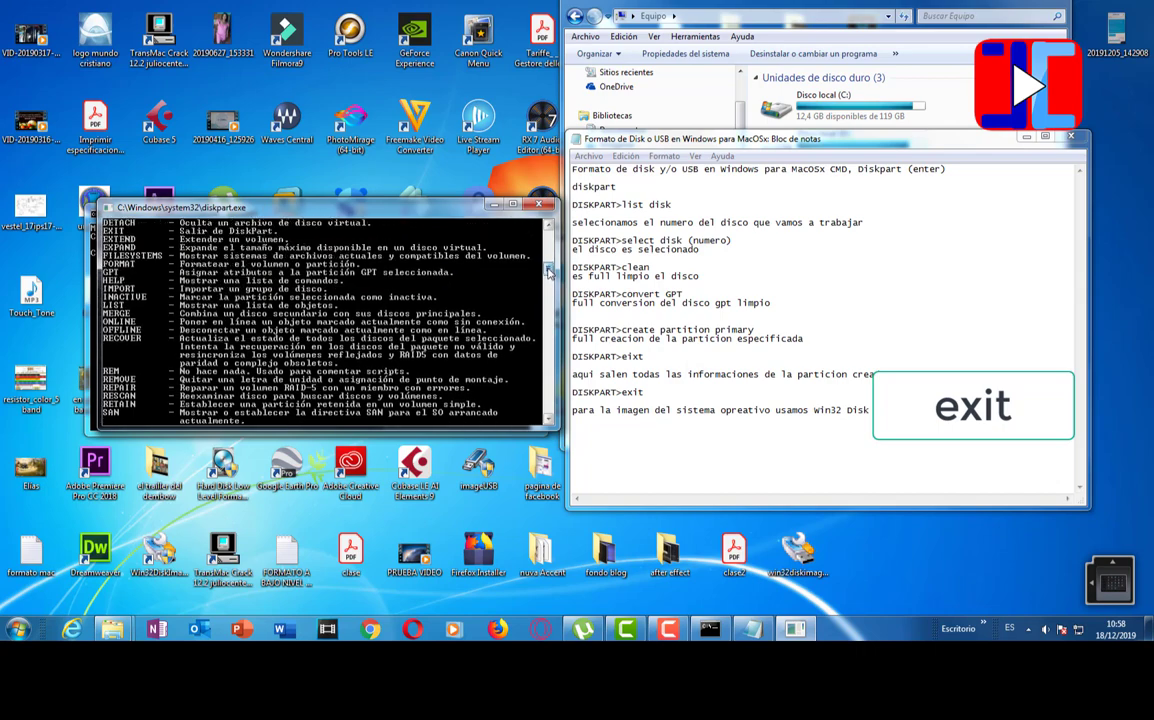
pyautogui.scroll(5, 500, 255)
pyautogui.scroll(9, 549, 267)
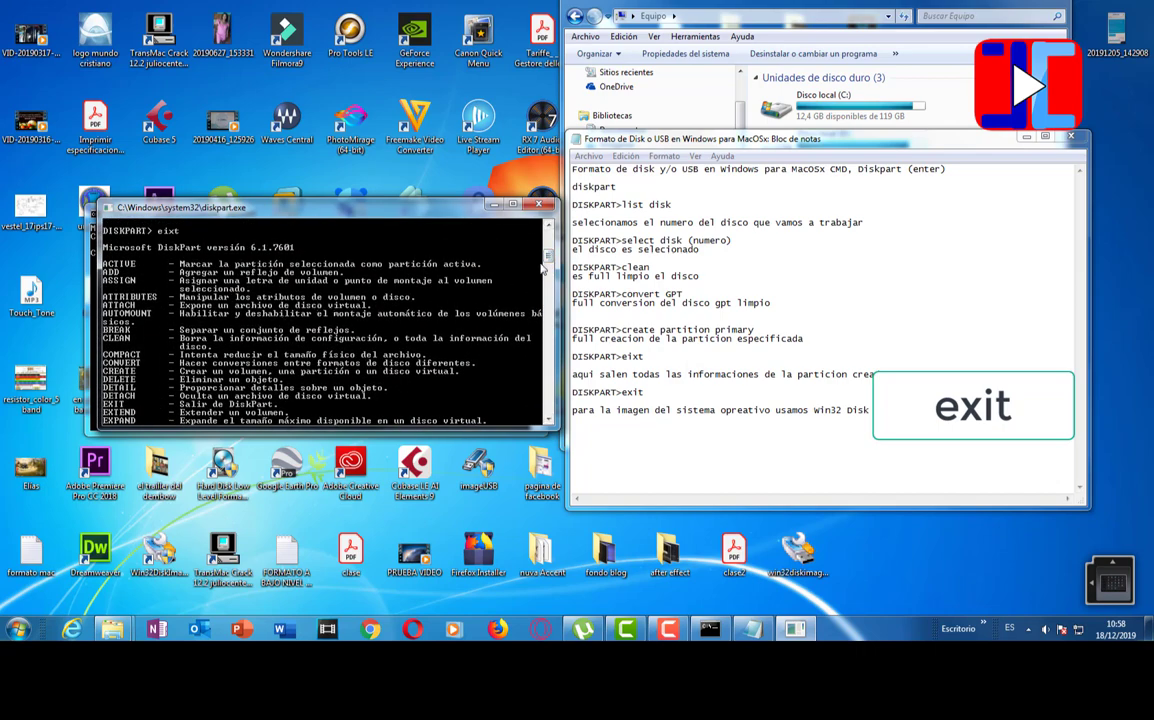
pyautogui.scroll(-14, 228, 288)
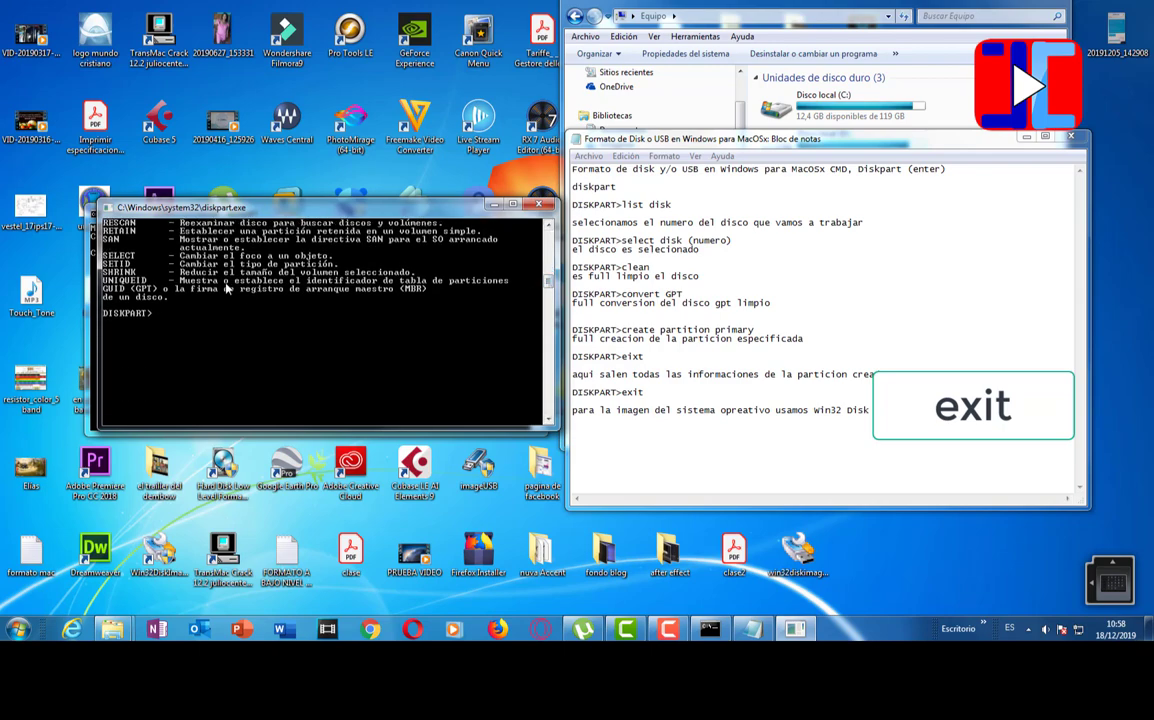
pyautogui.scroll(1, 316, 327)
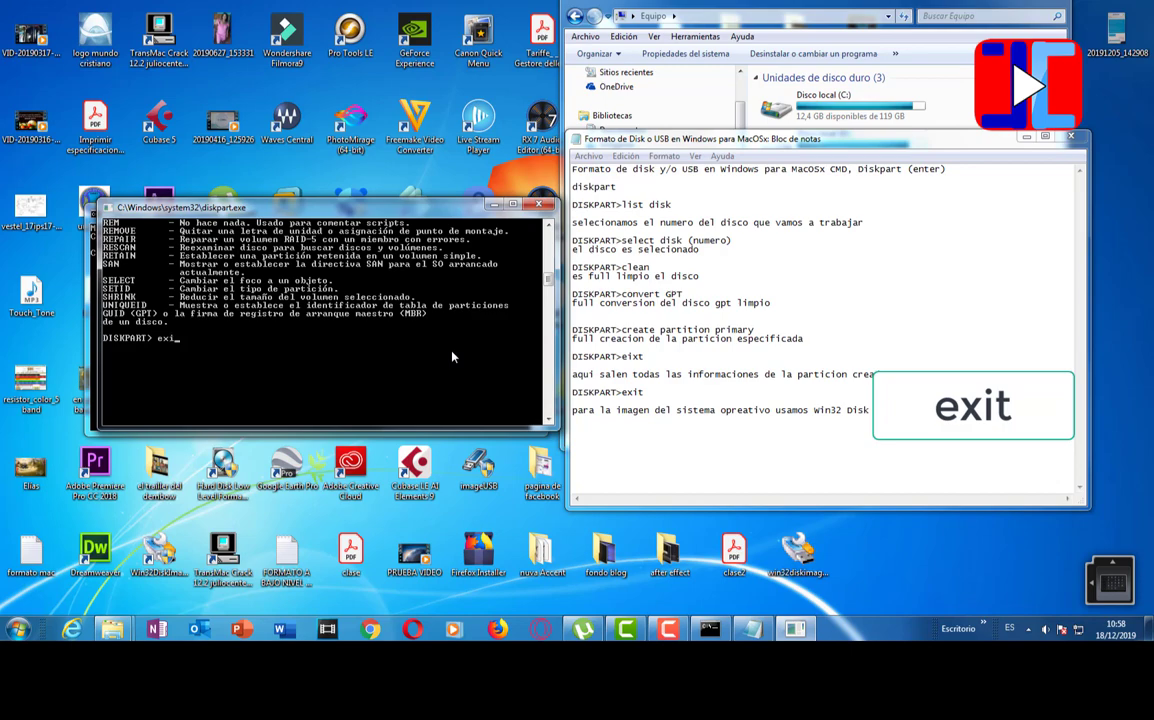
# Step: Leave DiskPart with the exit command and close the remaining command prompt window
pyautogui.press('Return')
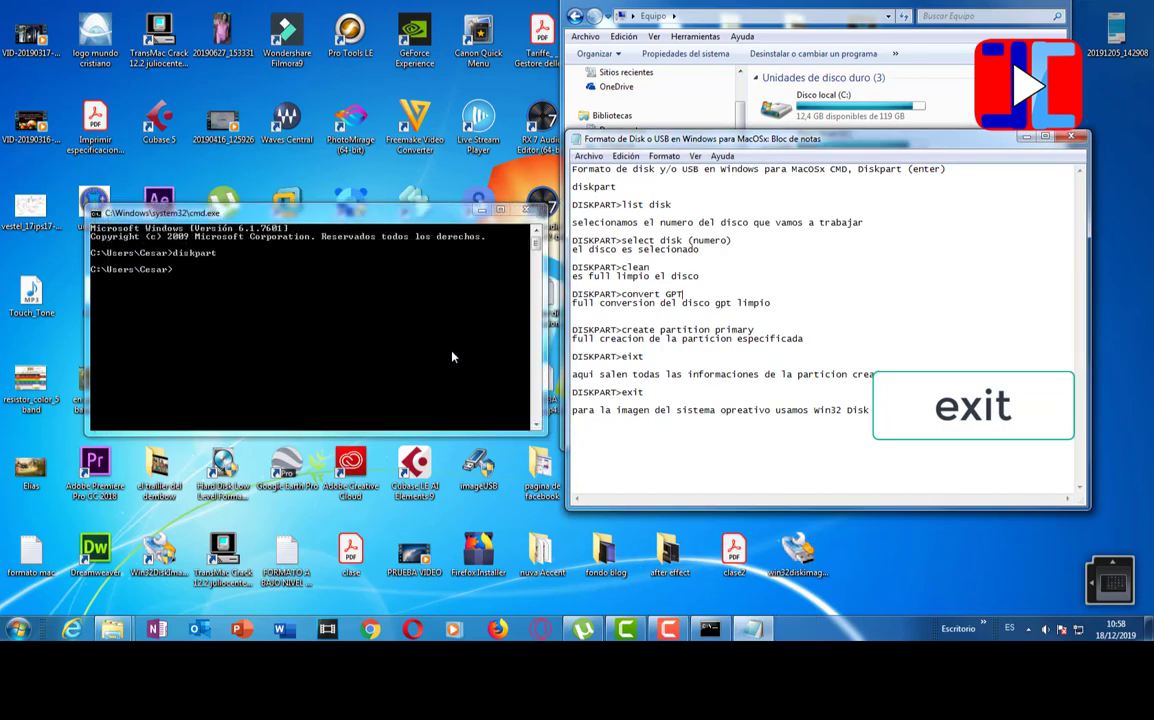
pyautogui.click(526, 209)
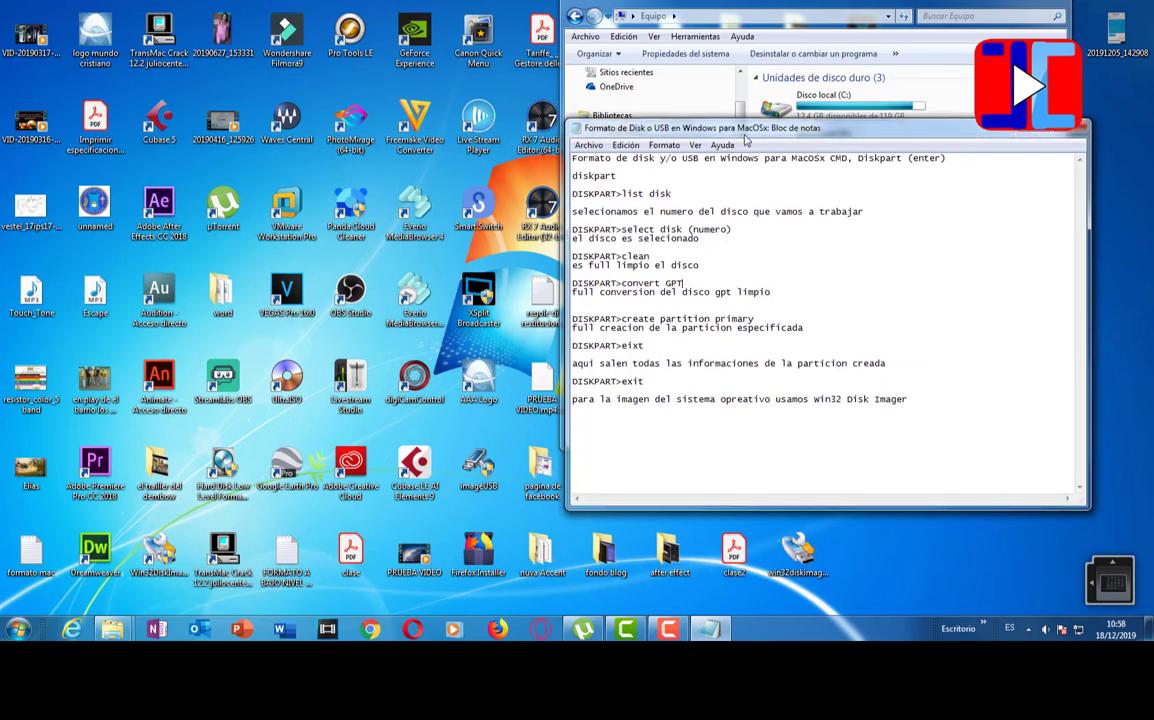
# Step: Move the notes window off the Equipo window, then refresh Equipo and check its listed drives
pyautogui.moveTo(634, 141); pyautogui.dragTo(200, 103)
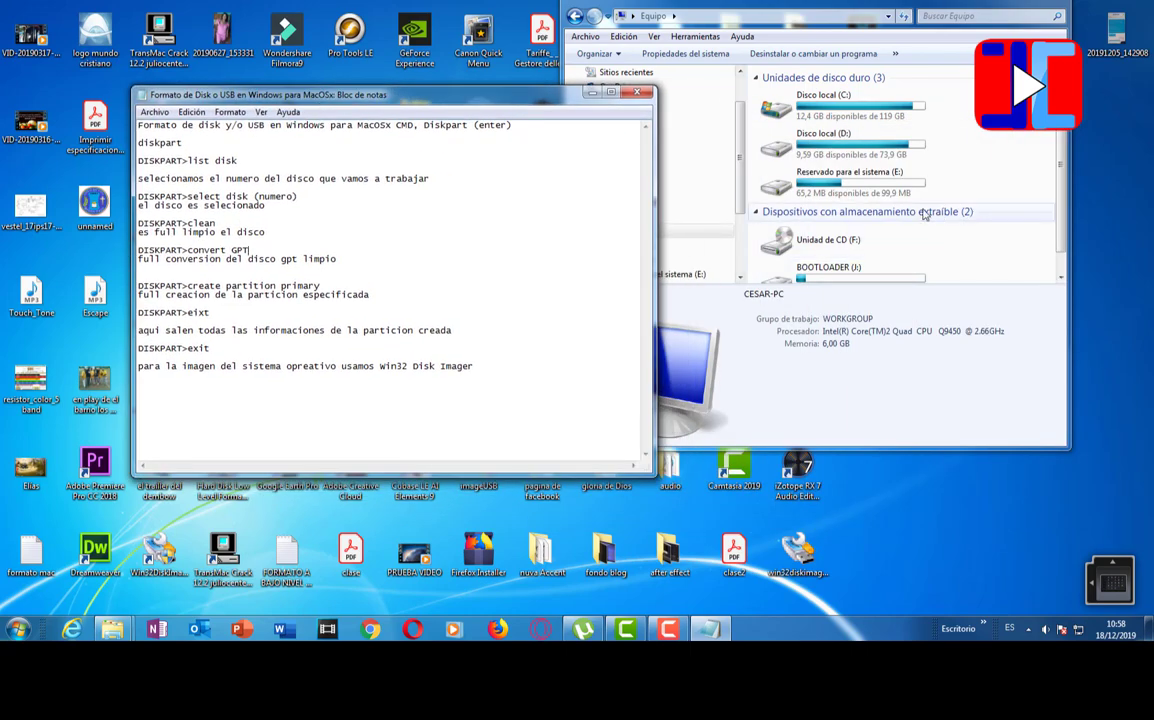
pyautogui.click(993, 160)
pyautogui.rightClick(962, 152)
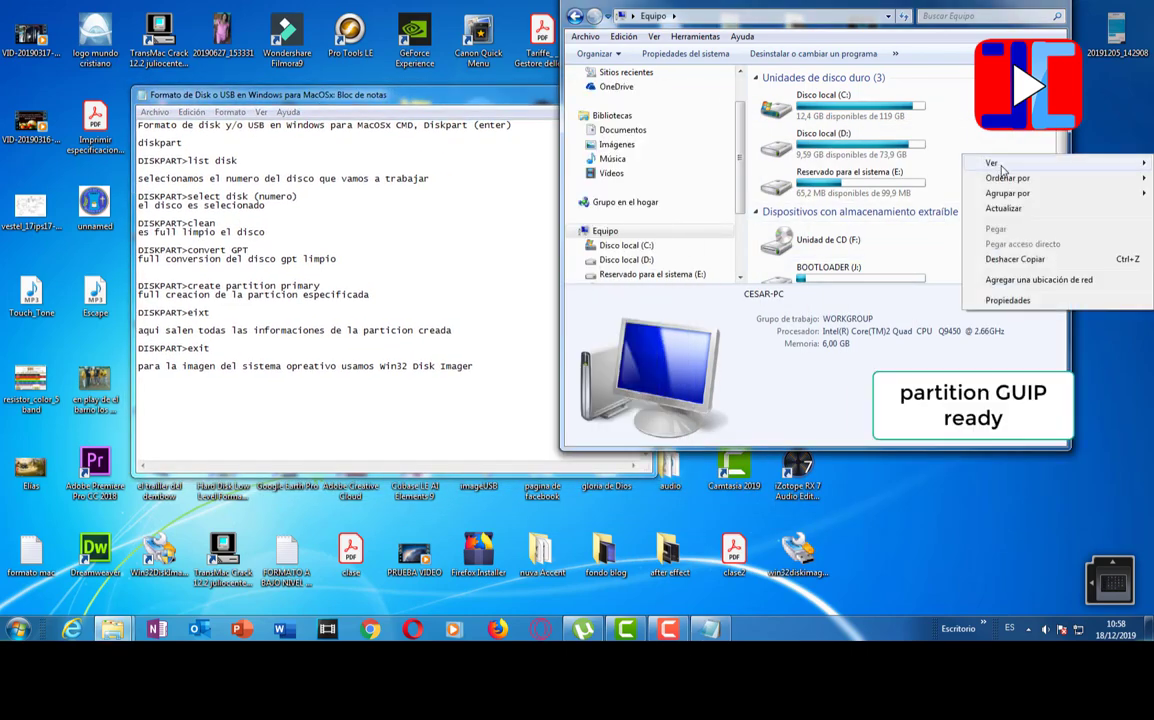
pyautogui.click(1012, 207)
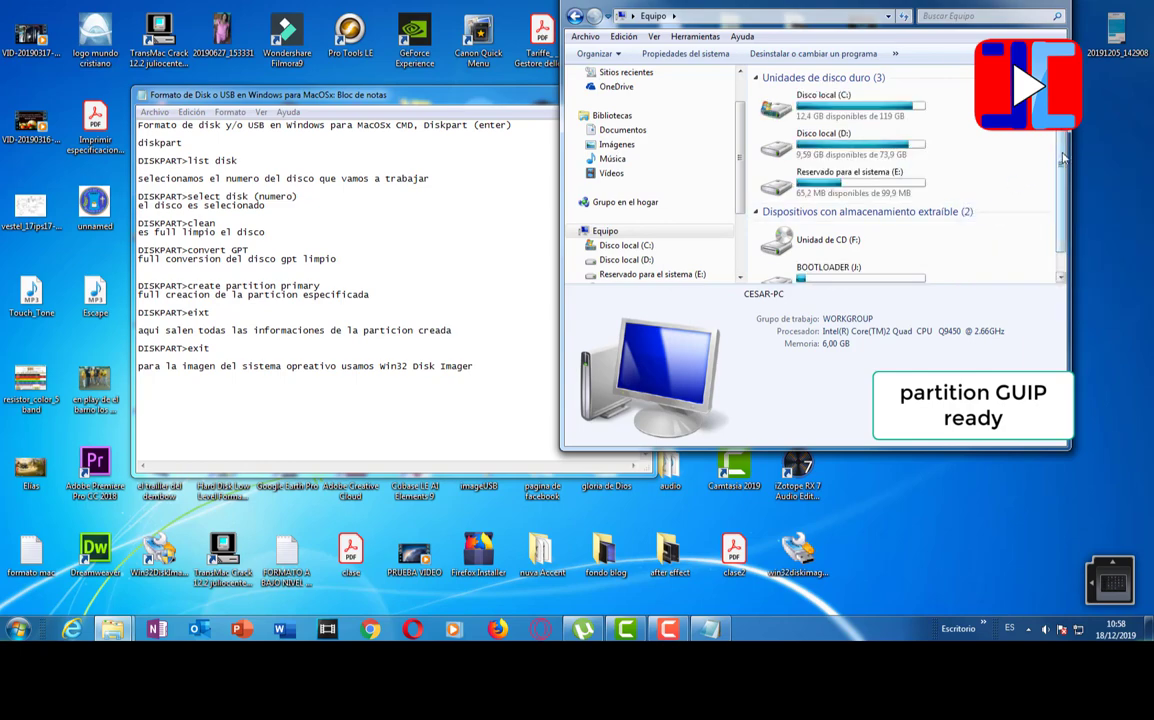
pyautogui.scroll(-1, 1054, 162)
pyautogui.scroll(1, 953, 160)
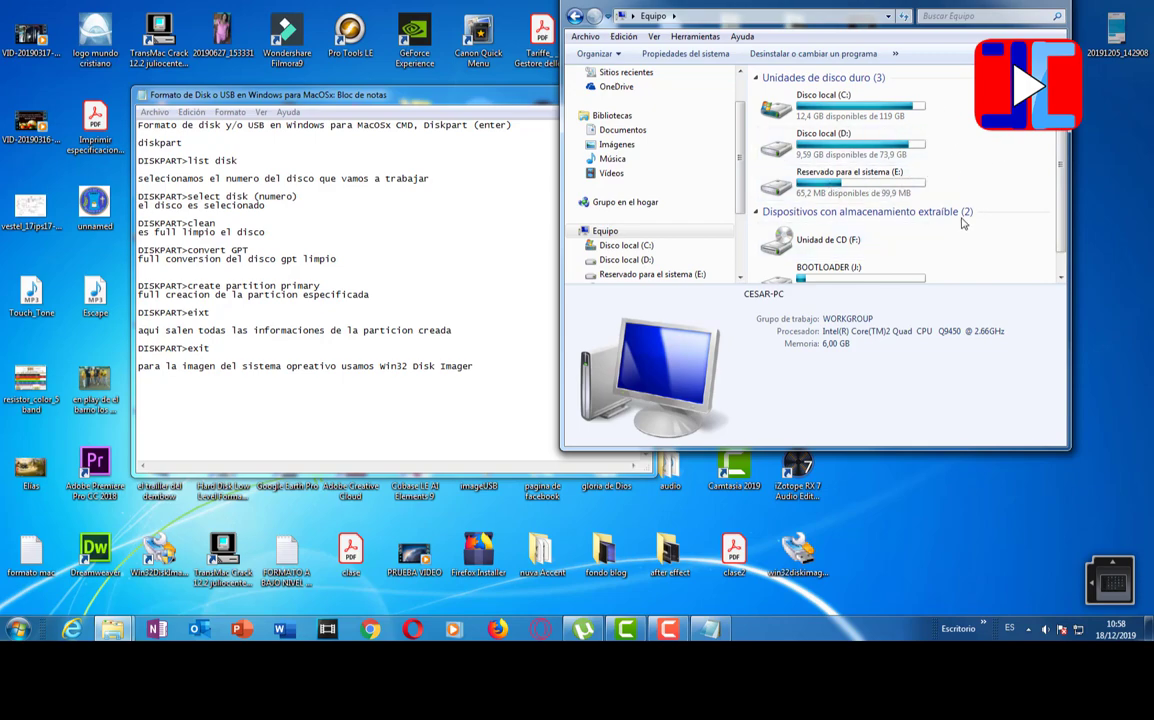
pyautogui.click(14, 629)
pyautogui.rightClick(228, 400)
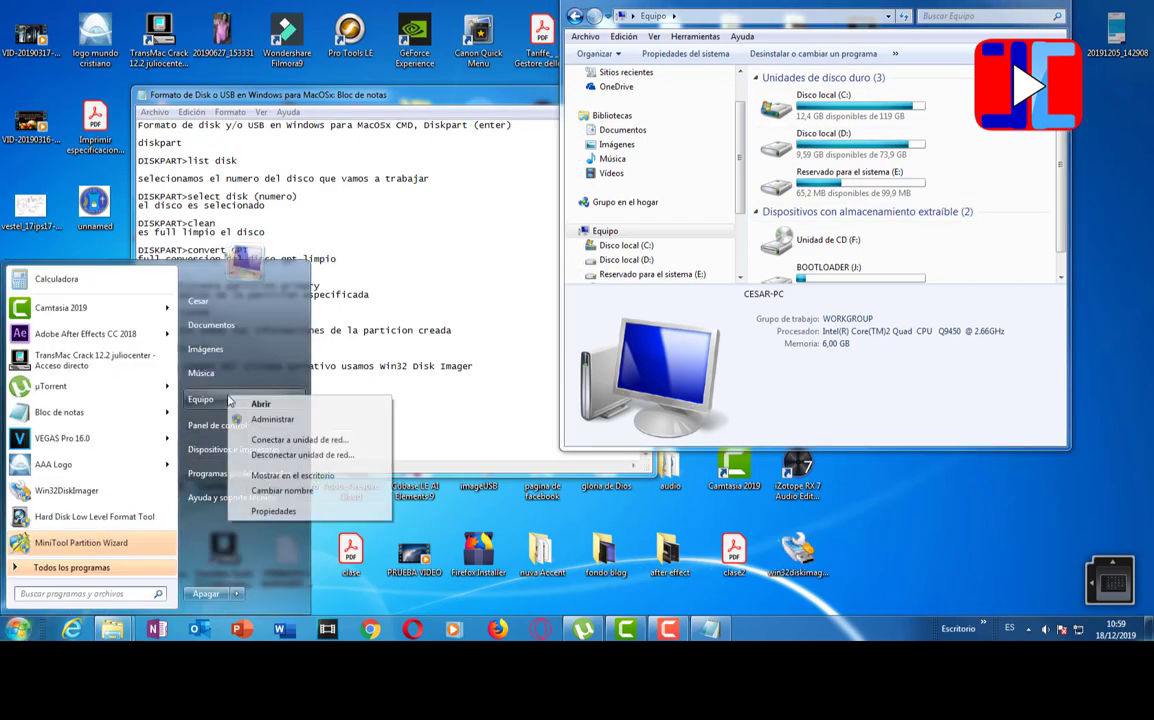
pyautogui.click(212, 404)
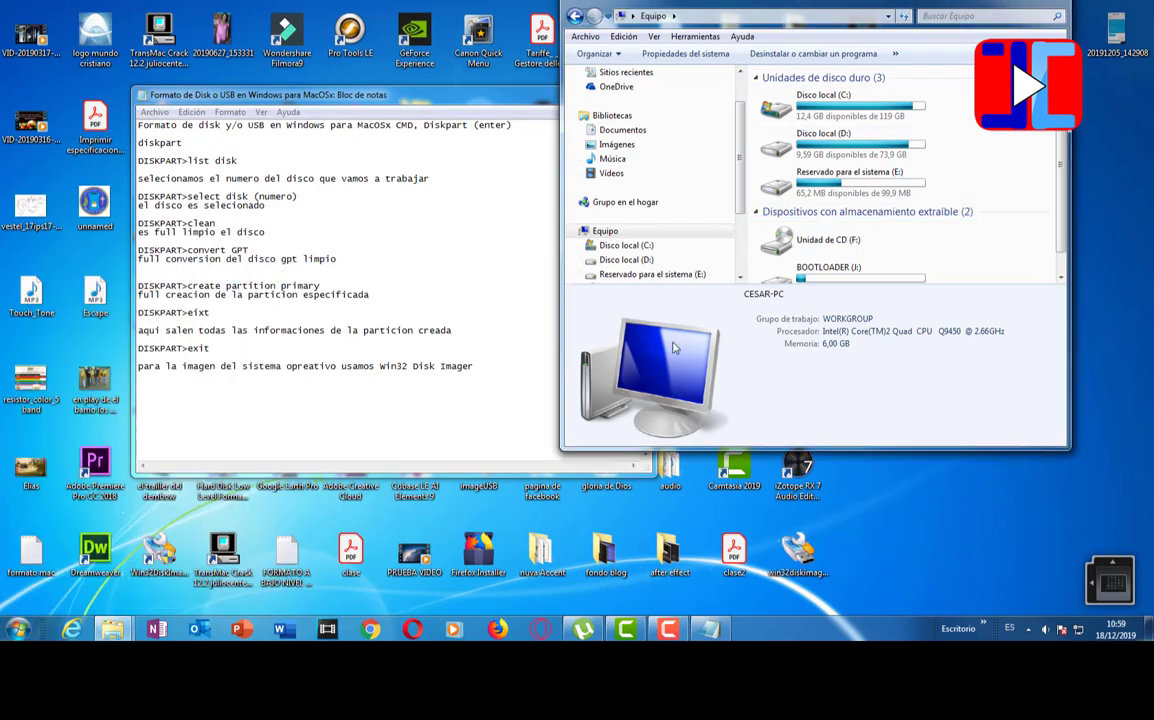
# Step: Open Administración de discos for this computer, inspect the primary partition on Disco 2, and close the management window
pyautogui.rightClick(622, 234)
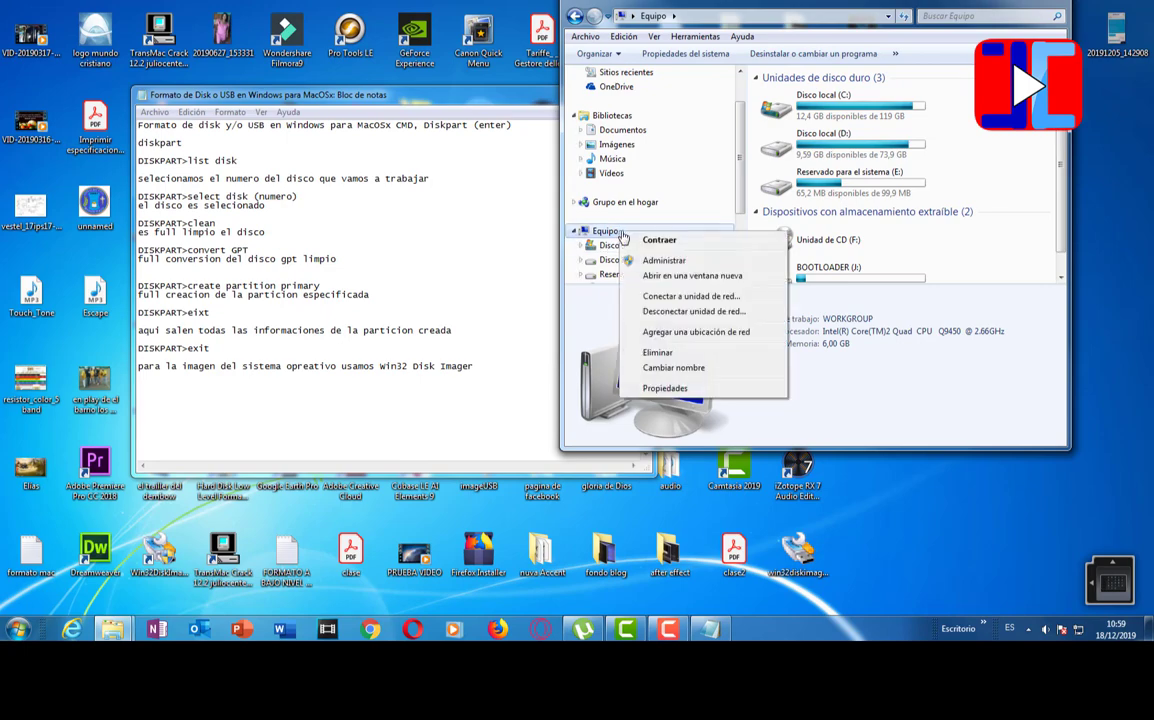
pyautogui.click(695, 261)
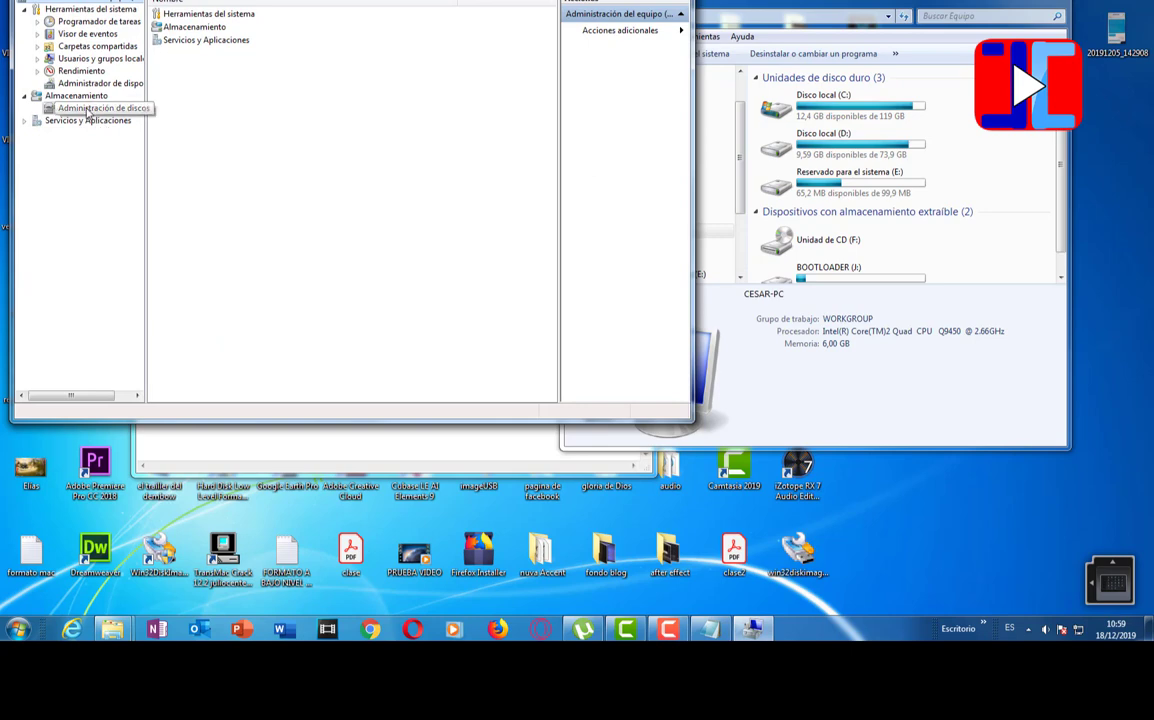
pyautogui.click(88, 109)
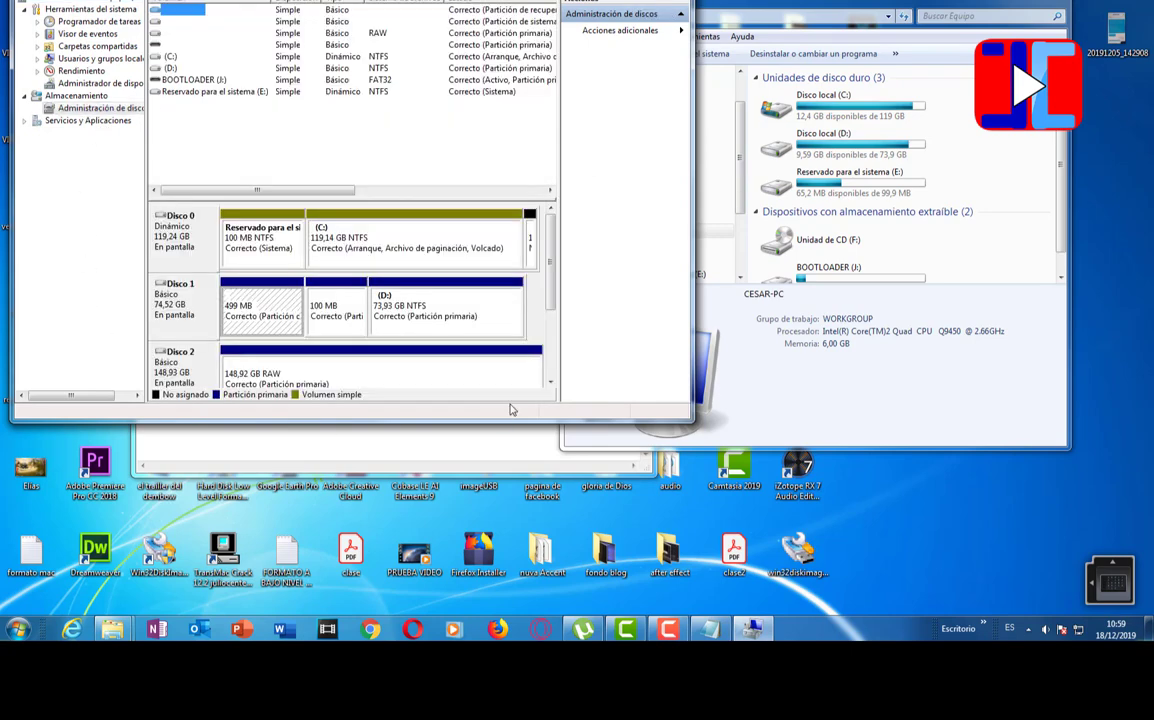
pyautogui.scroll(-2, 500, 300)
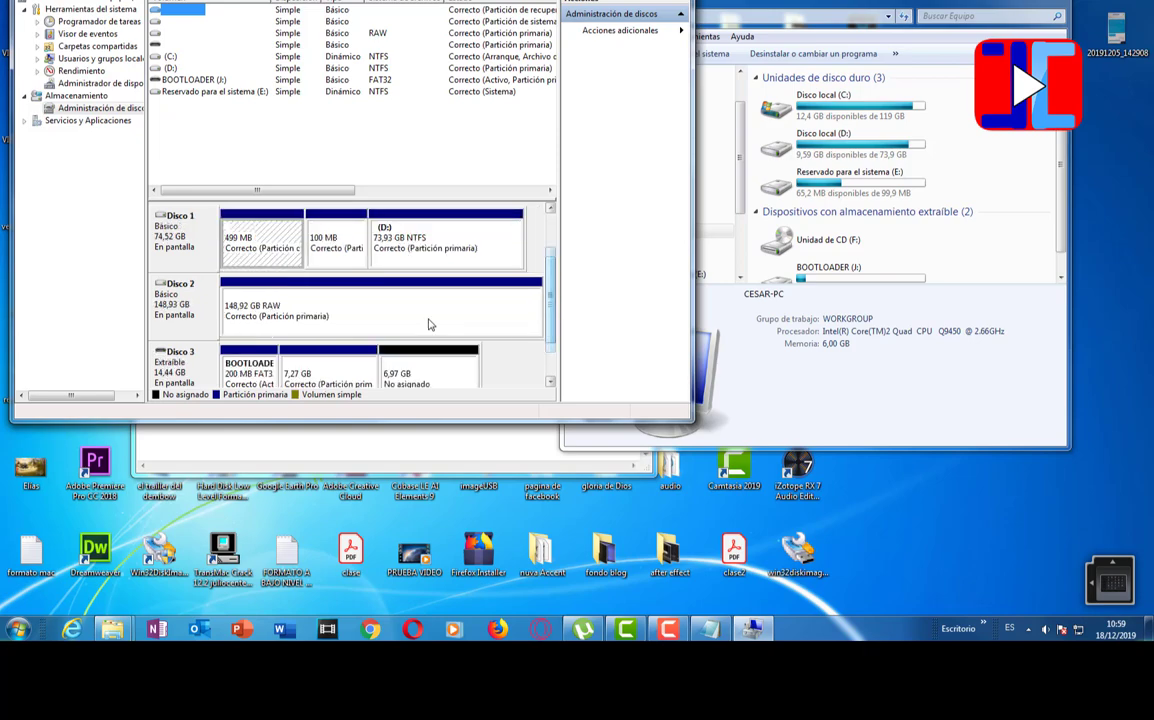
pyautogui.click(357, 316)
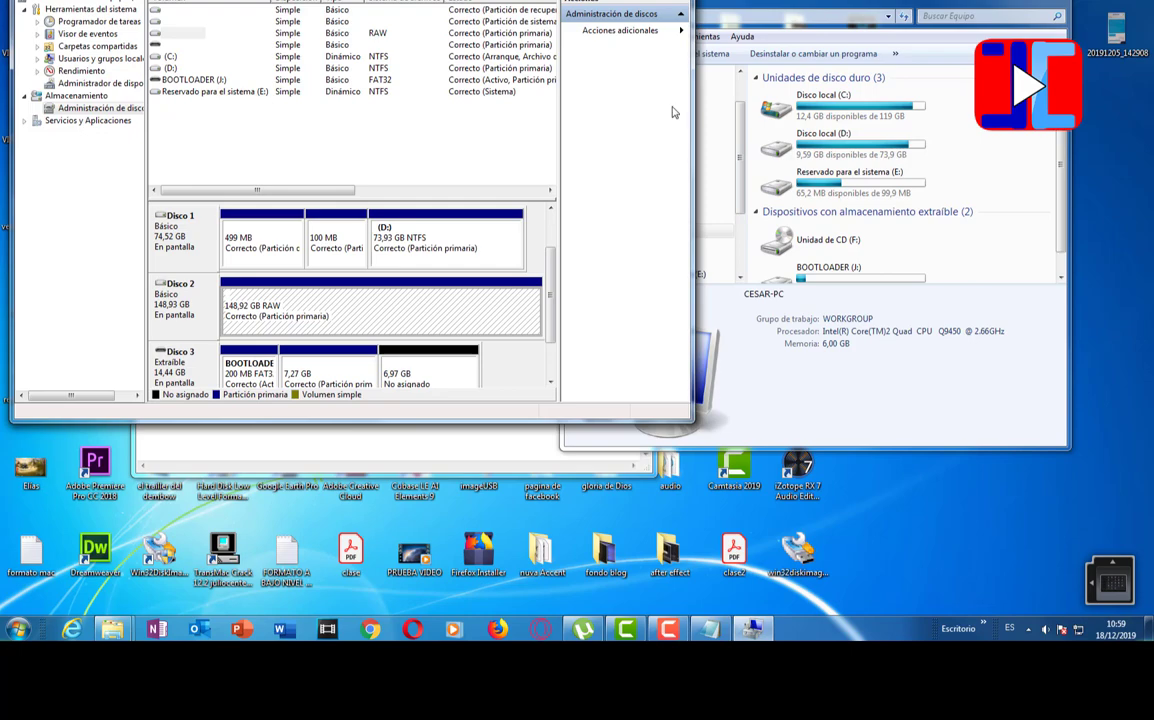
pyautogui.hotkey('alt', 'F4')
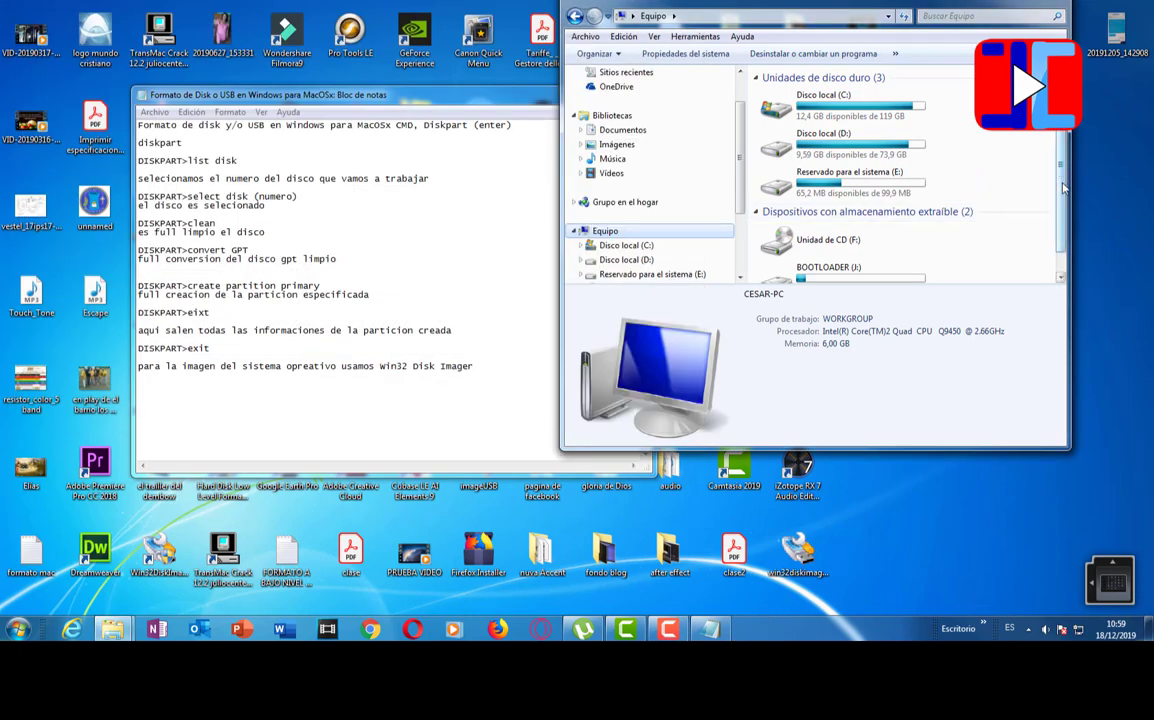
# Step: Check the removable drives in Equipo, close that window, and start closing the notes
pyautogui.scroll(-1, 958, 168)
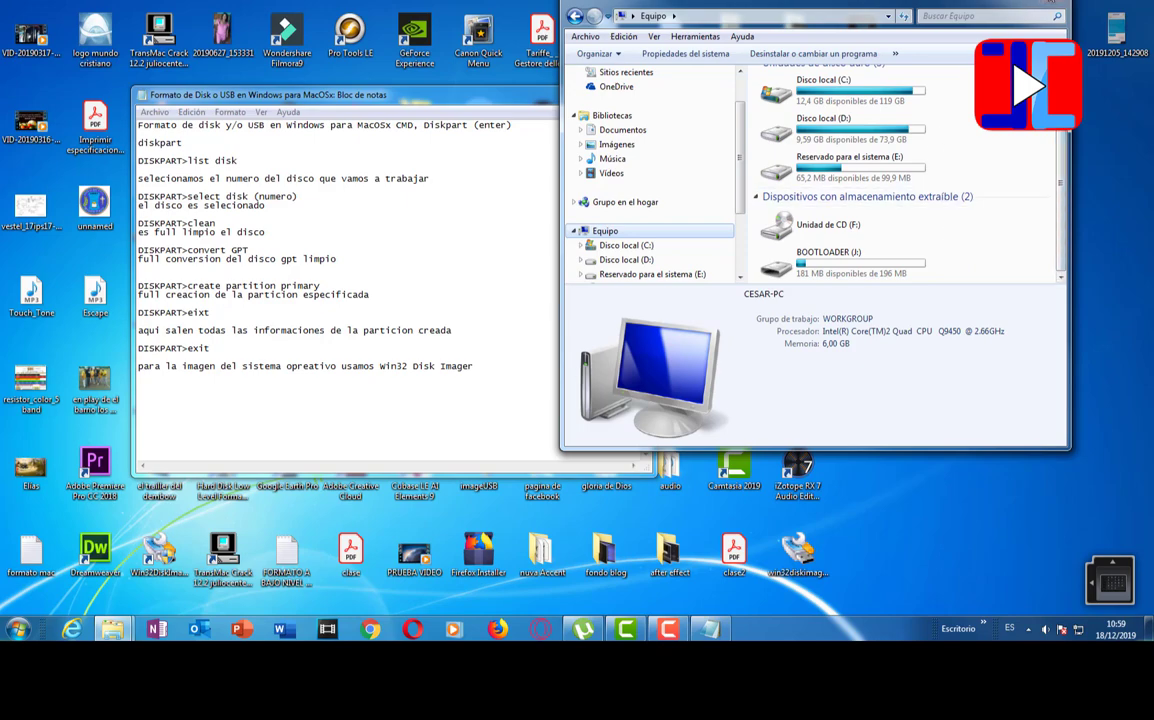
pyautogui.hotkey('alt', 'F4')
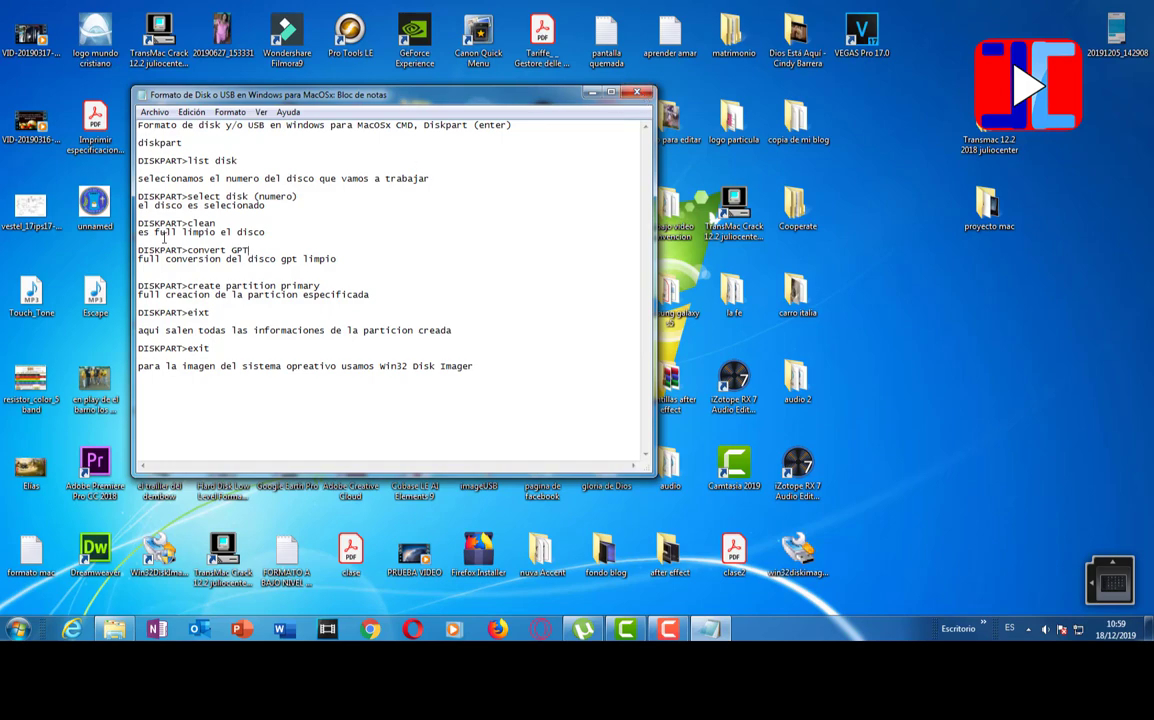
pyautogui.click(640, 93)
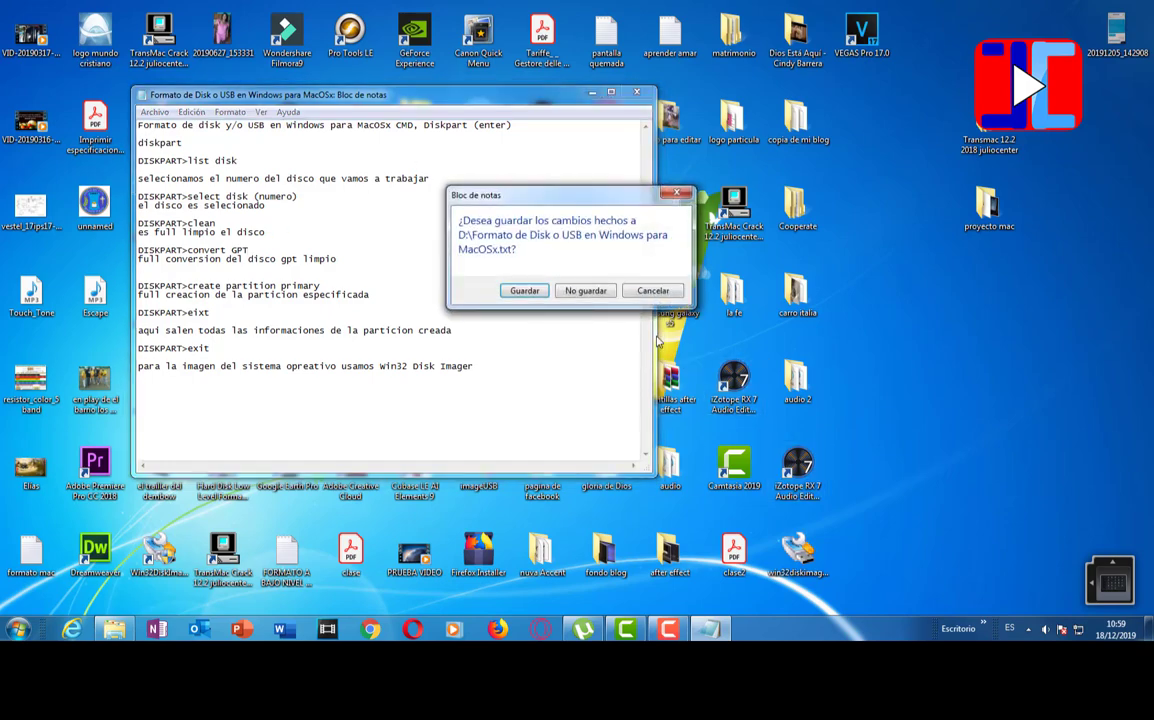